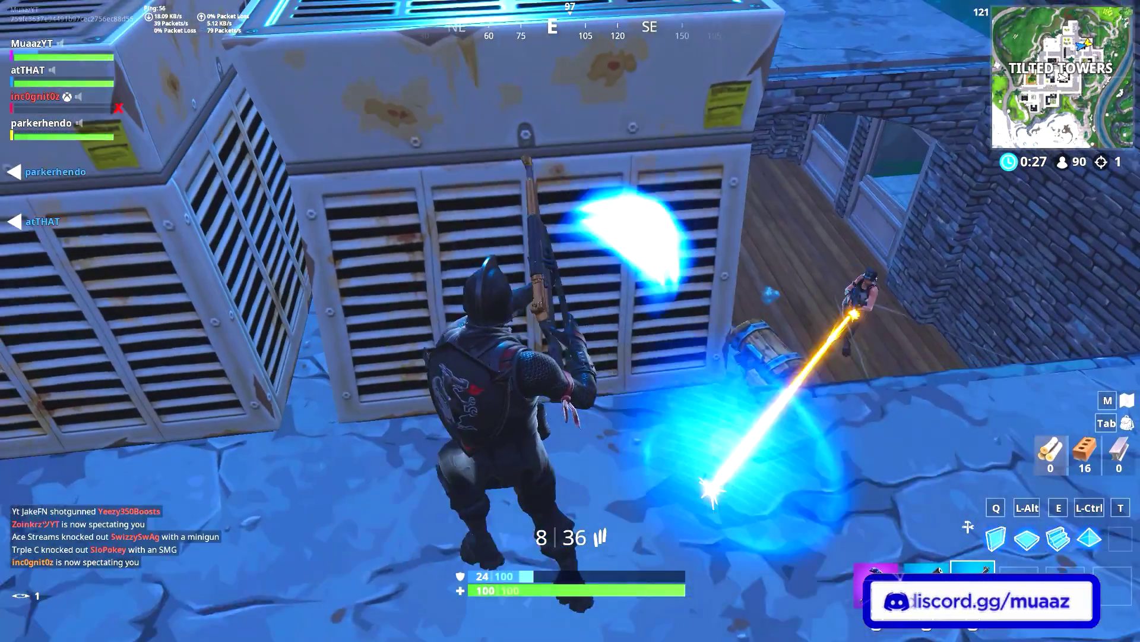
Place a brick wall for cover, then shoot down the enemy by the wall and reload
key("q")
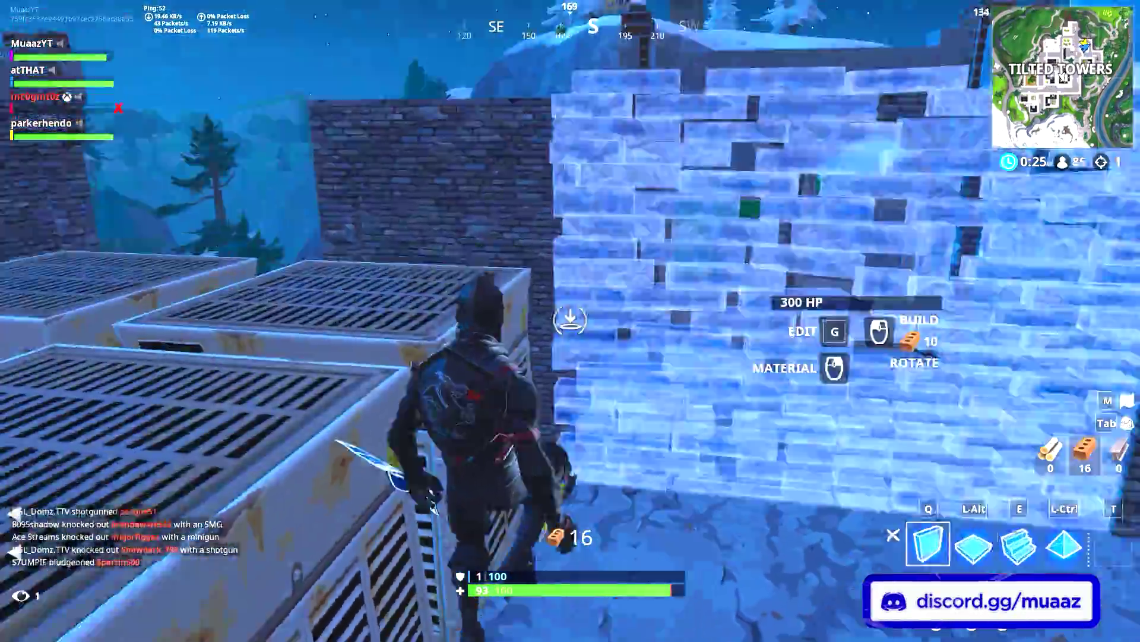
left_click(571, 321)
key("1")
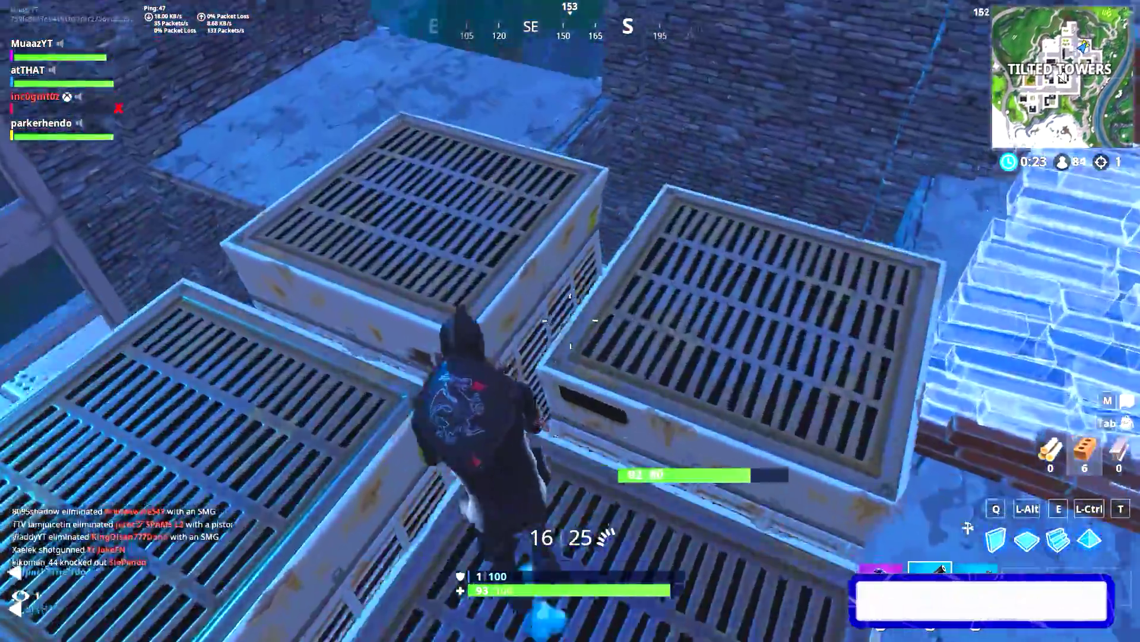
left_click(570, 321)
left_click(570, 321)
left_click(571, 320)
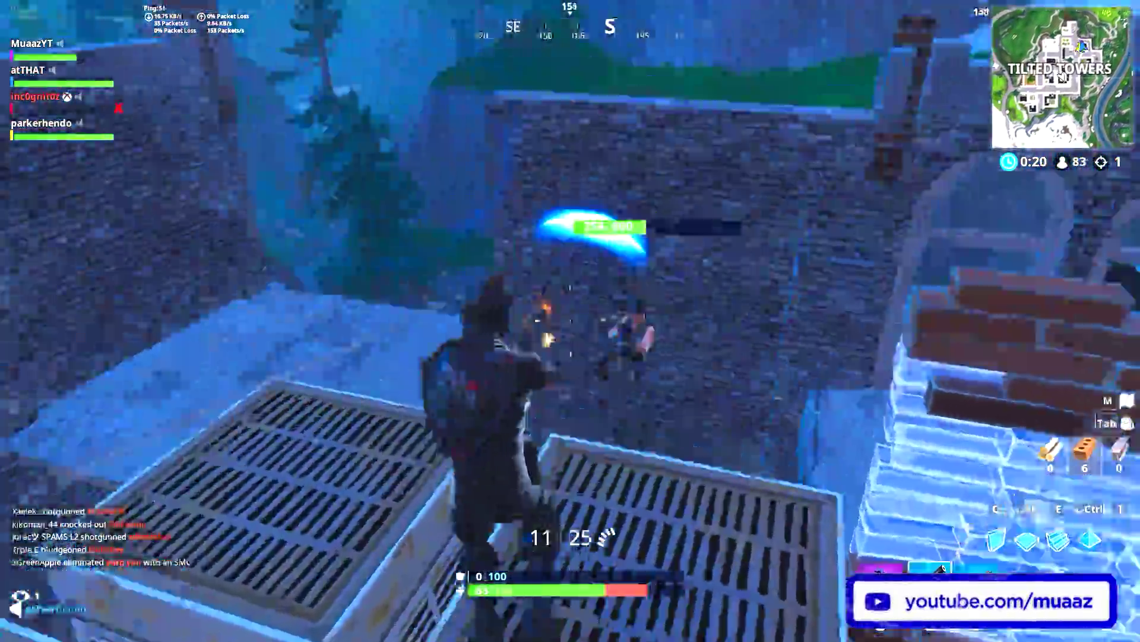
left_click(571, 321)
left_click(571, 321)
left_click(570, 320)
left_click(570, 321)
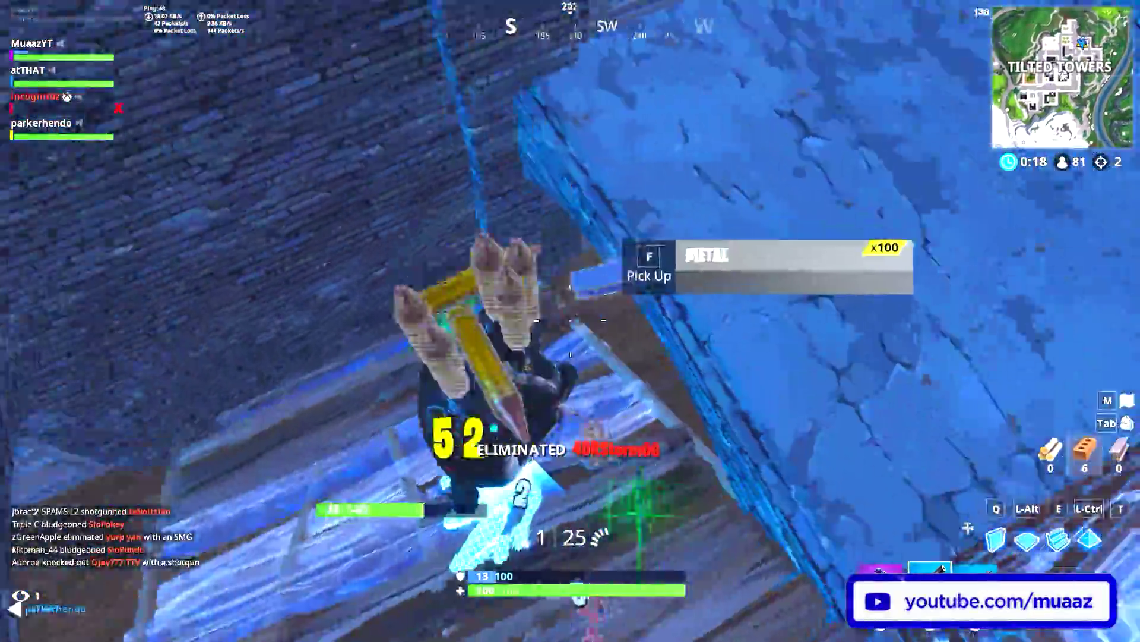
key("r")
Move the assault rifle to another inventory slot and reload the third weapon
key("q")
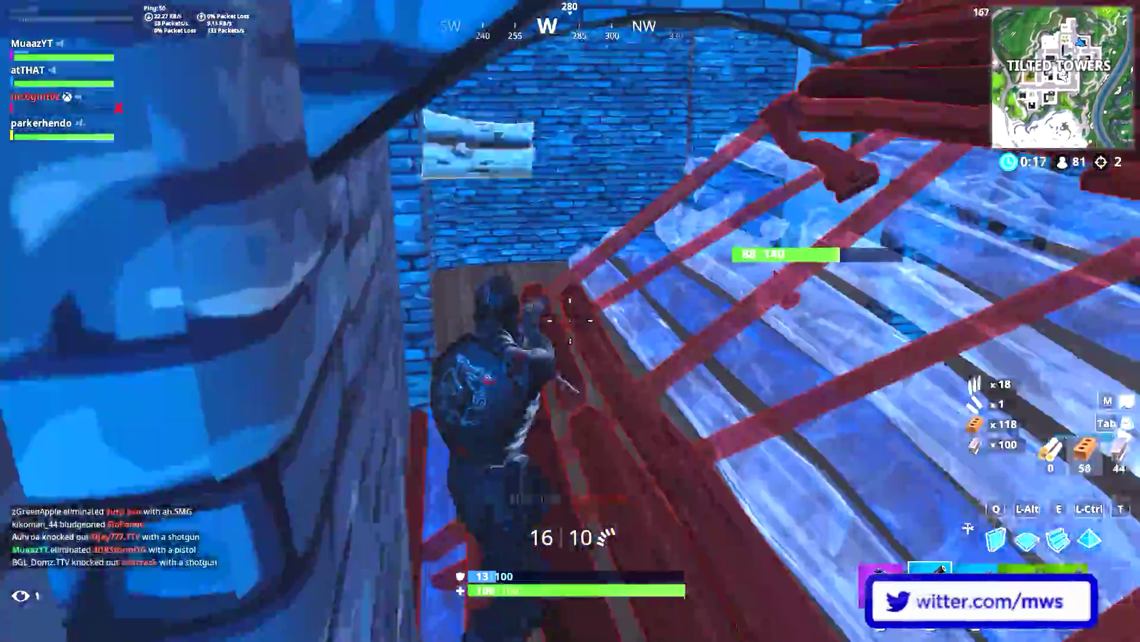
key("3")
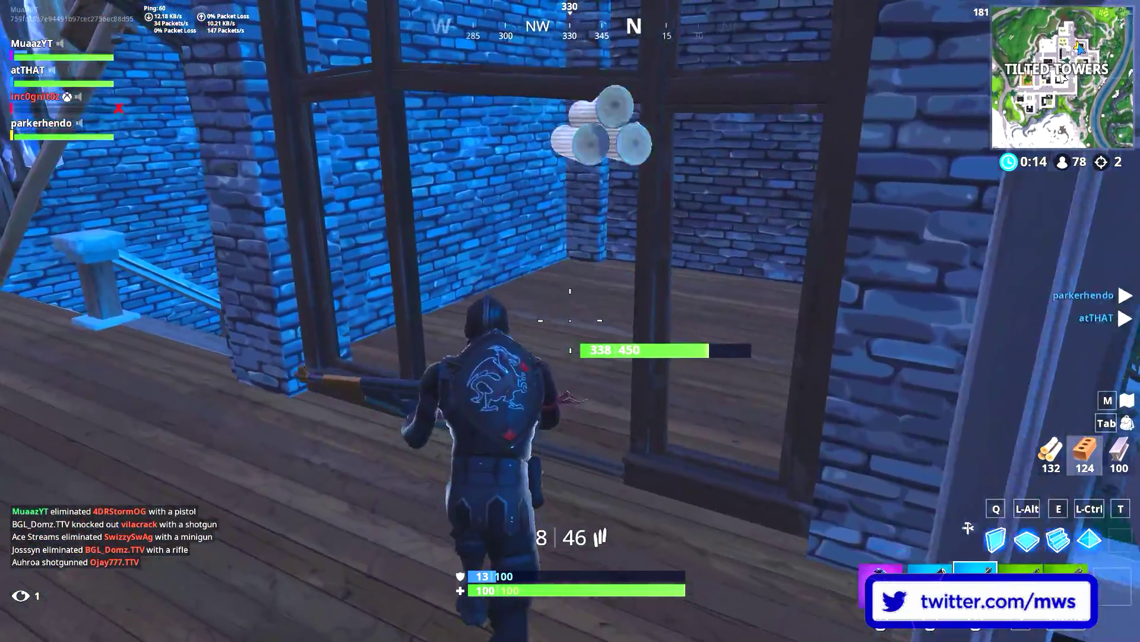
key("Tab")
left_click_drag(911, 512, 757, 505)
key("Tab")
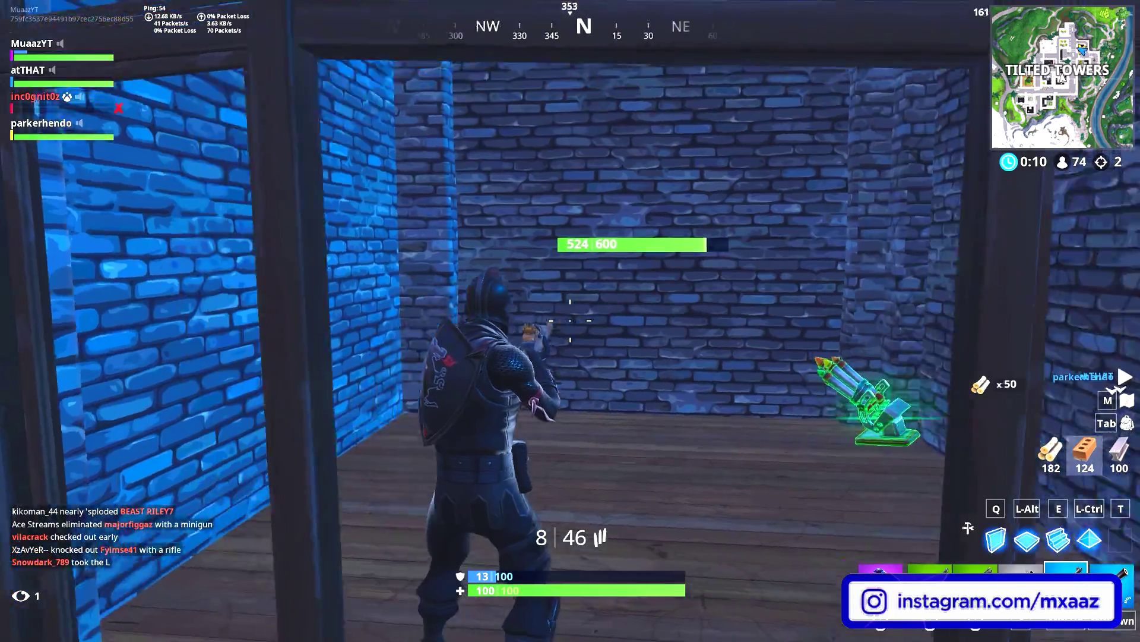
key("3")
key("r")
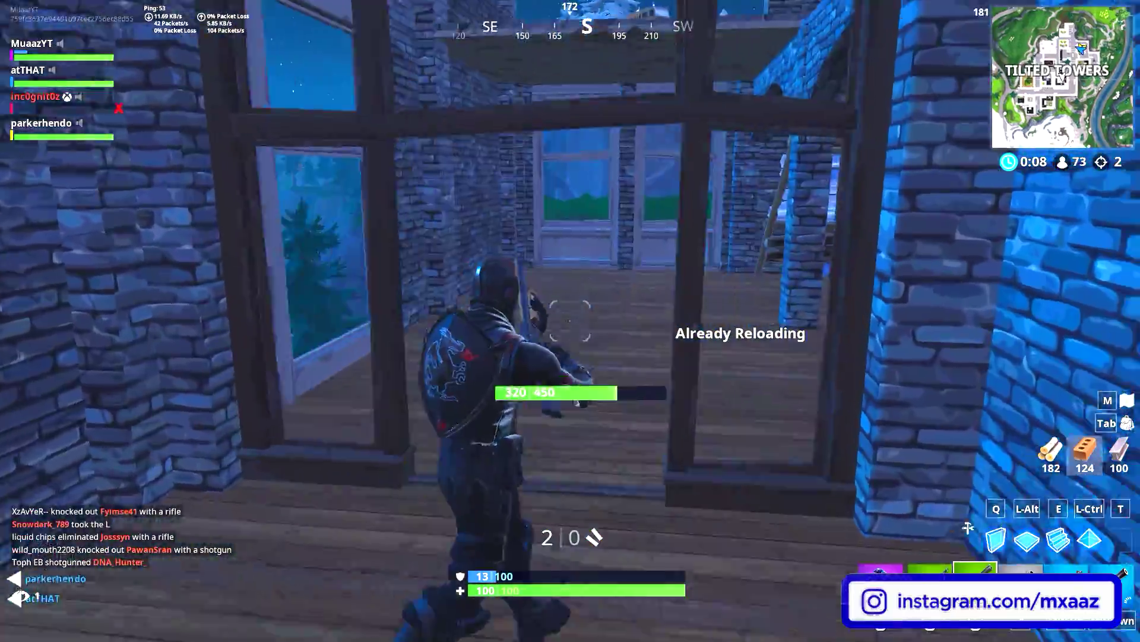
Drop to the lower floor, pick up ammo and materials, and reload the second weapon
key("w")
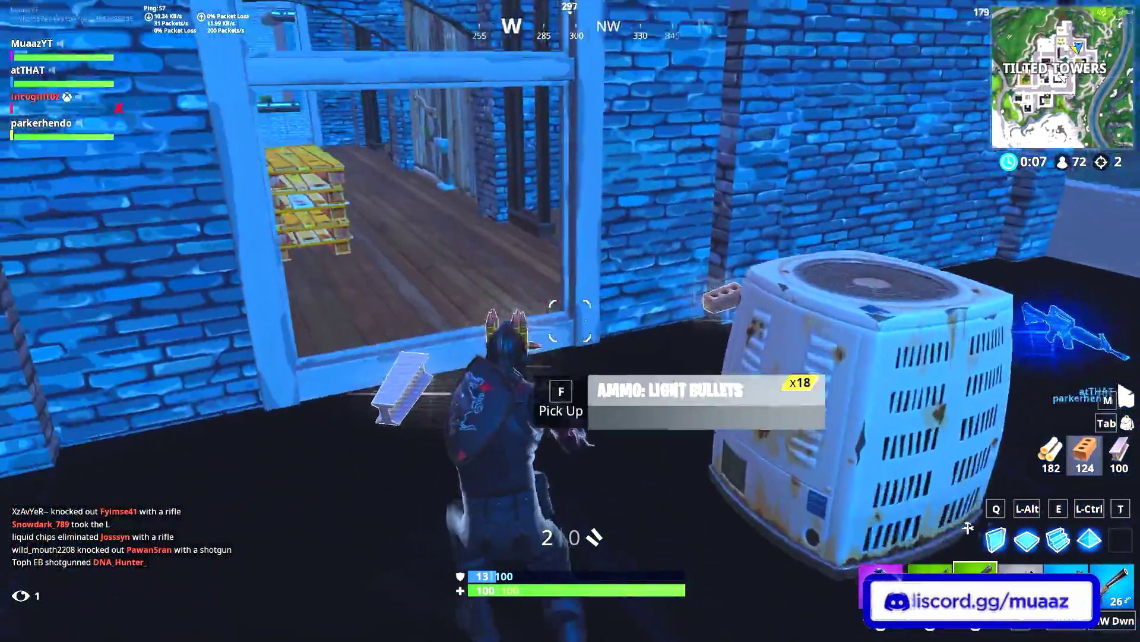
key("w")
key("2")
key("r")
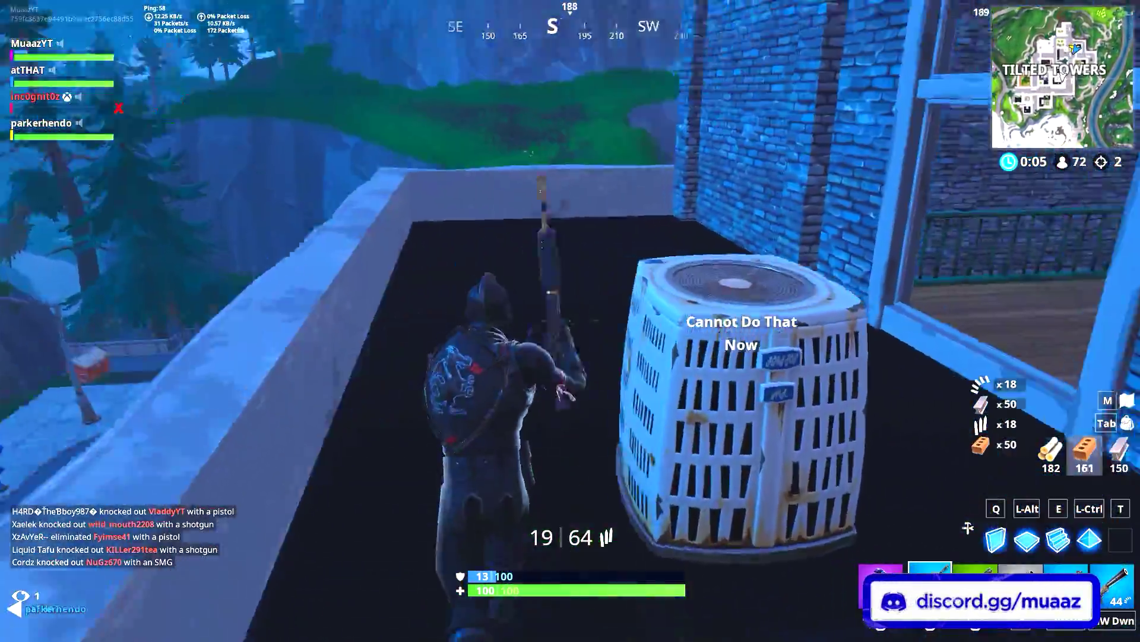
key("w")
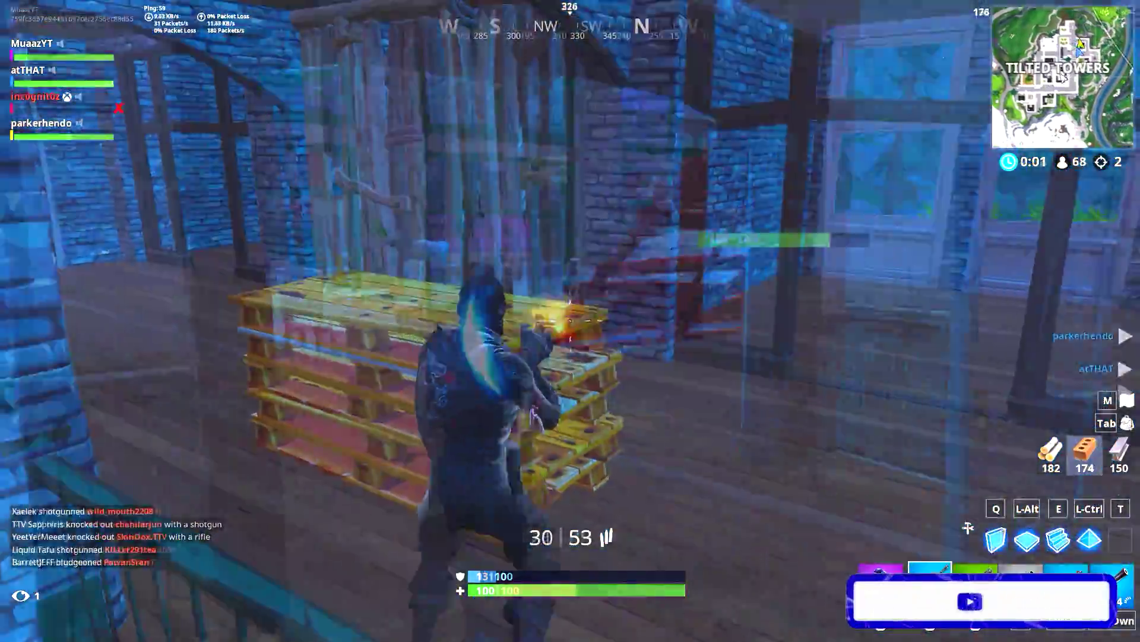
key("w")
key("e")
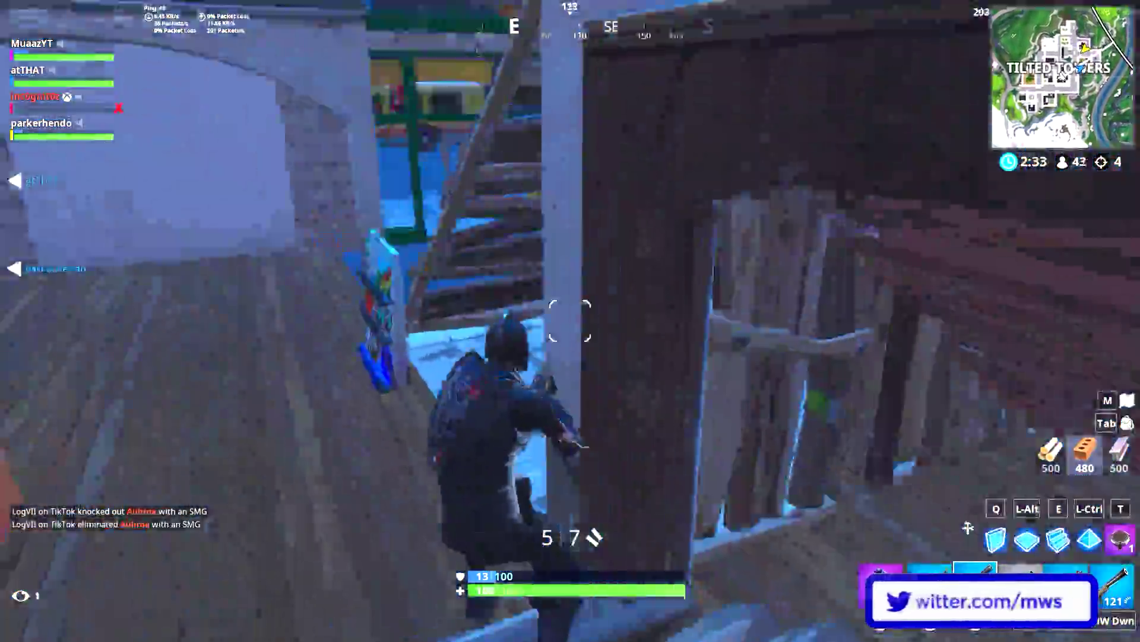
Shoot and eliminate the next enemy, then reload while walking into the shop
key("2")
left_click(571, 321)
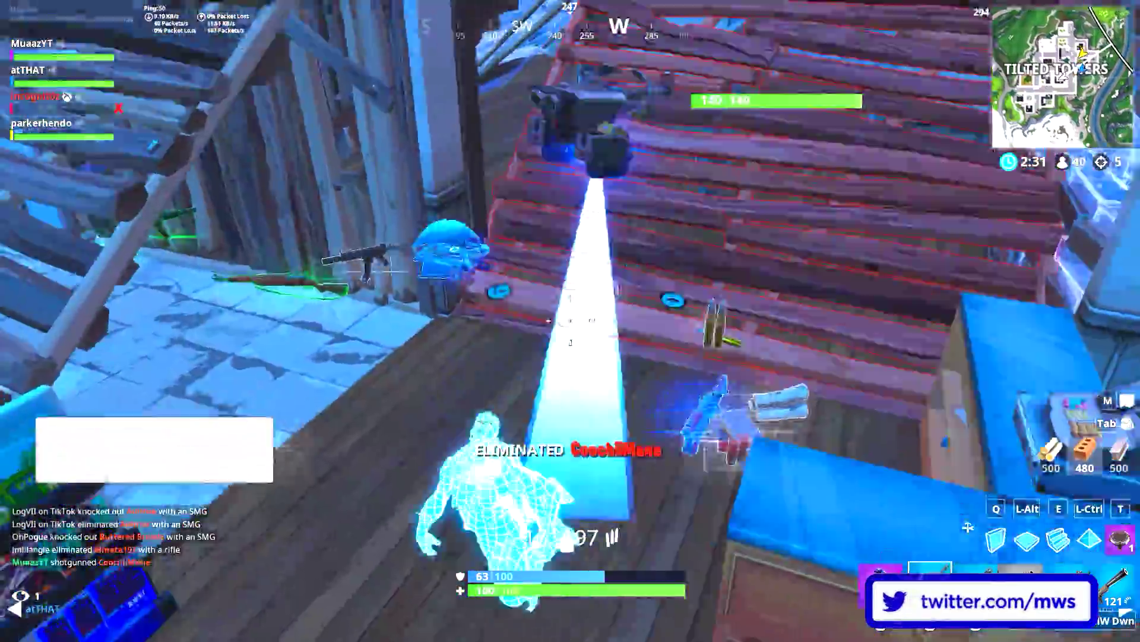
key("r")
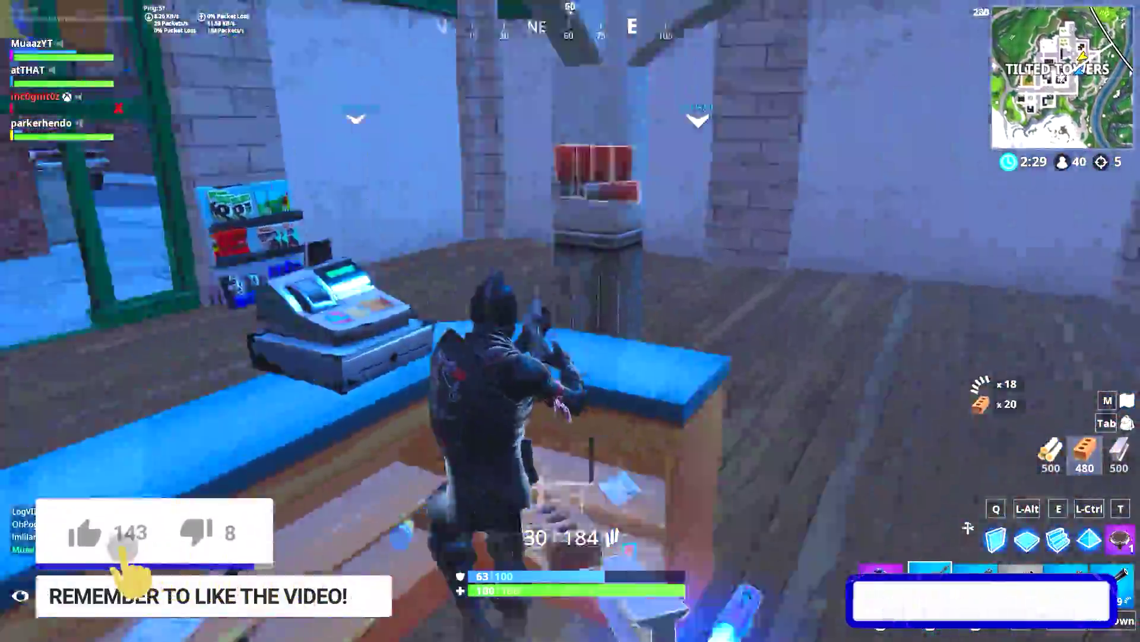
key("3")
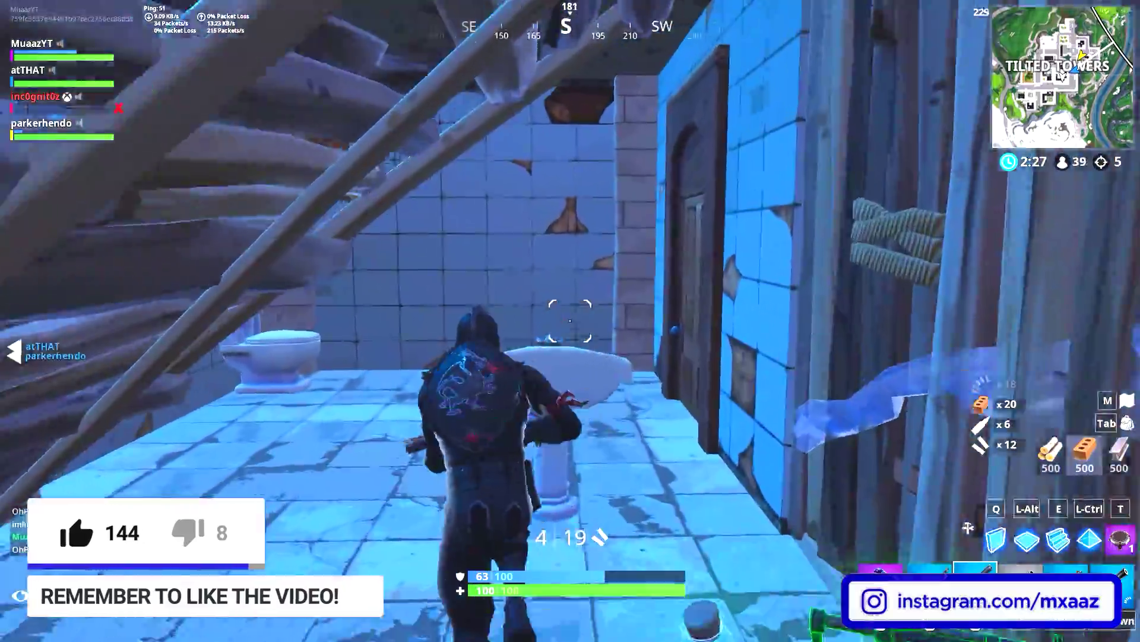
Harvest materials from the sink and door with the pickaxe
key("1")
left_click(570, 321)
left_click(570, 321)
key("2")
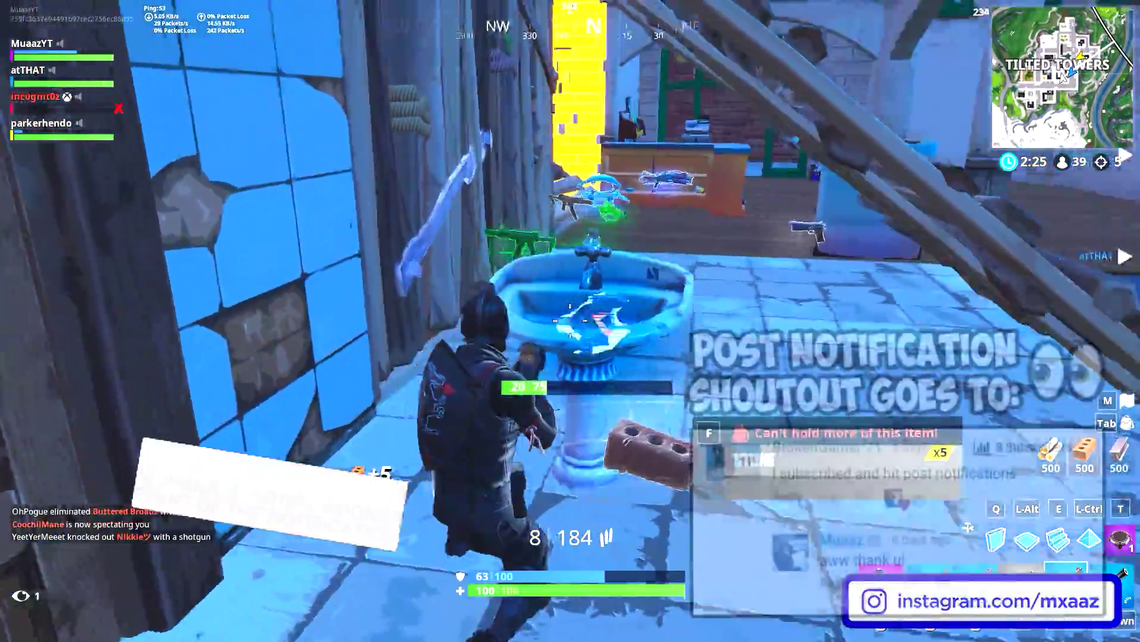
key("4")
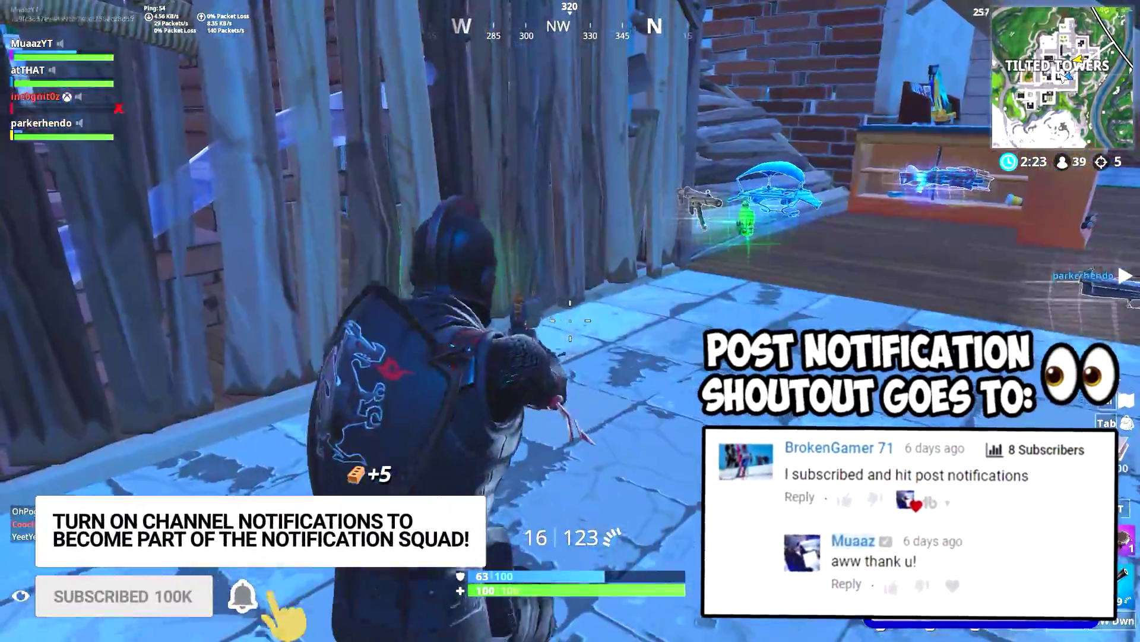
key("1")
left_click(570, 321)
left_click(571, 321)
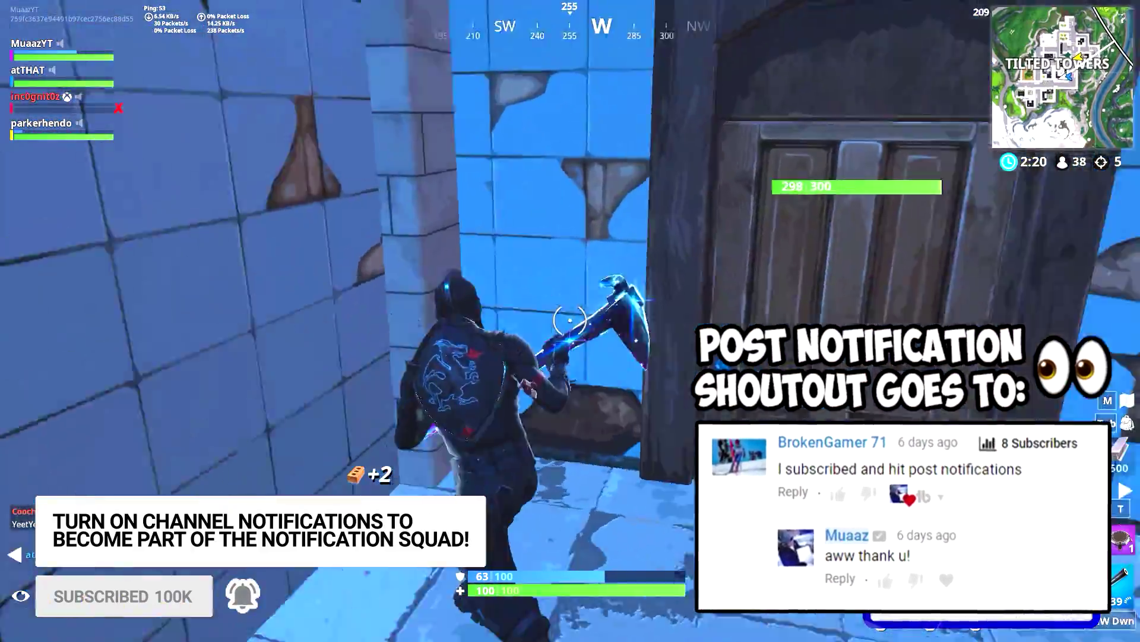
Build a set of stairs
key("e")
left_click(570, 321)
left_click(570, 321)
left_click(570, 321)
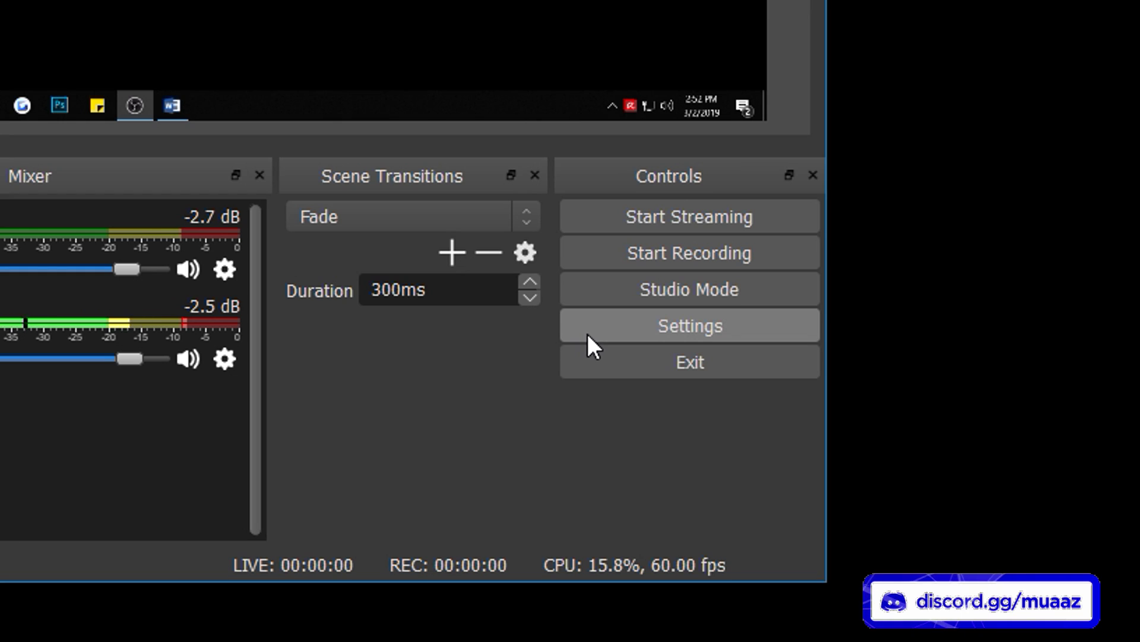
Show the Video settings: 2560x1440 canvas, 1920x1080 scaled output, 60 FPS
left_click(806, 514)
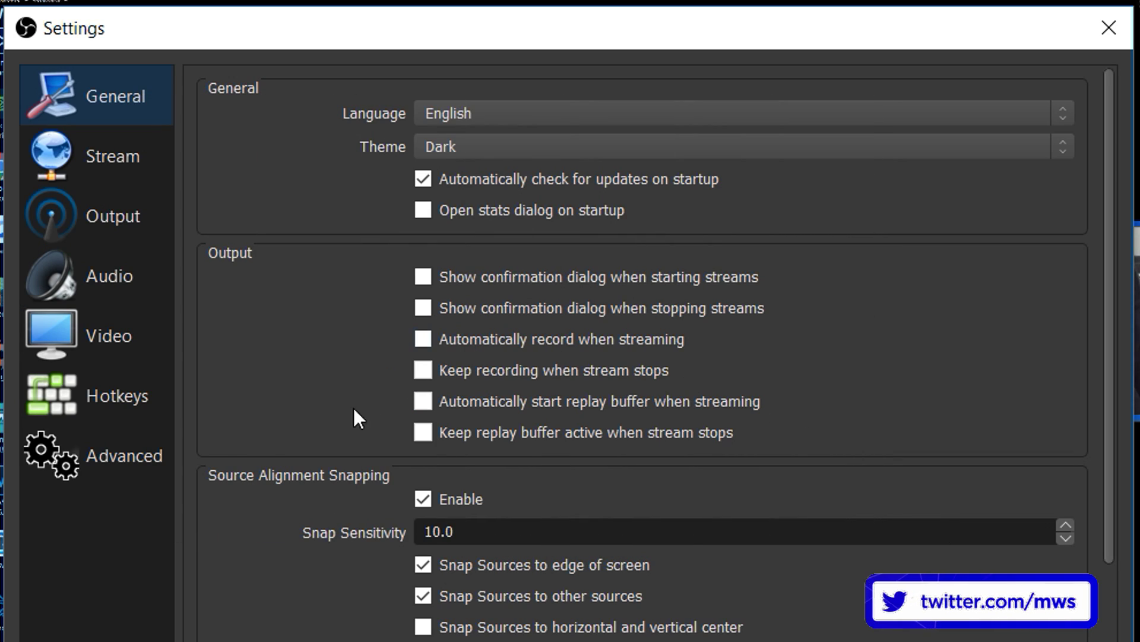
left_click(118, 325)
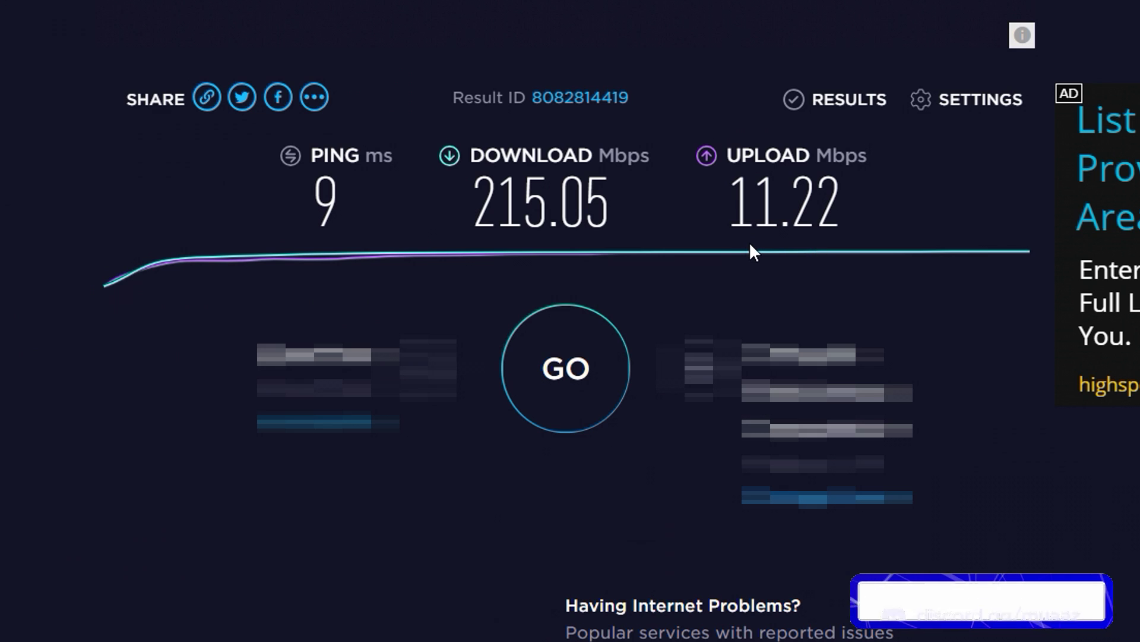
left_click_drag(781, 224, 880, 216)
left_click(877, 218)
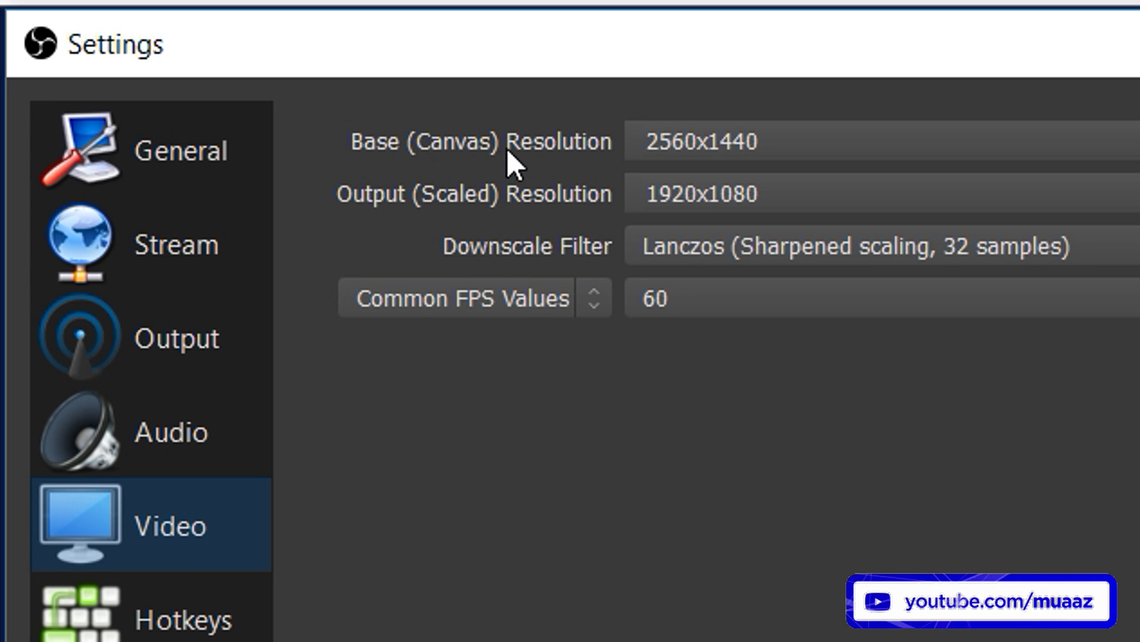
left_click(1116, 141)
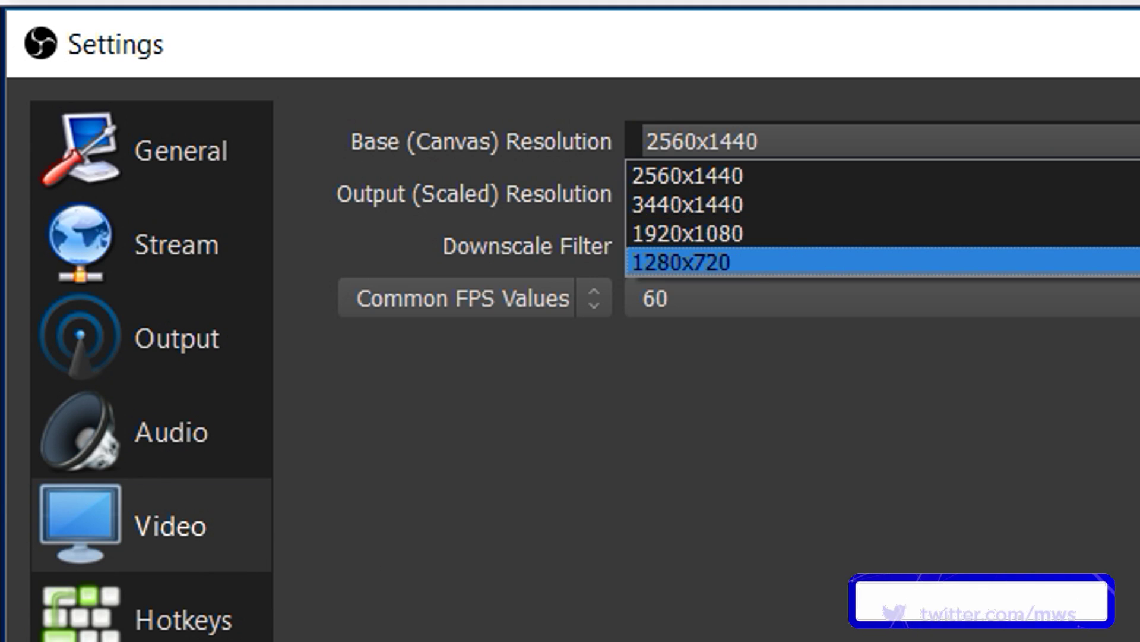
key("Escape")
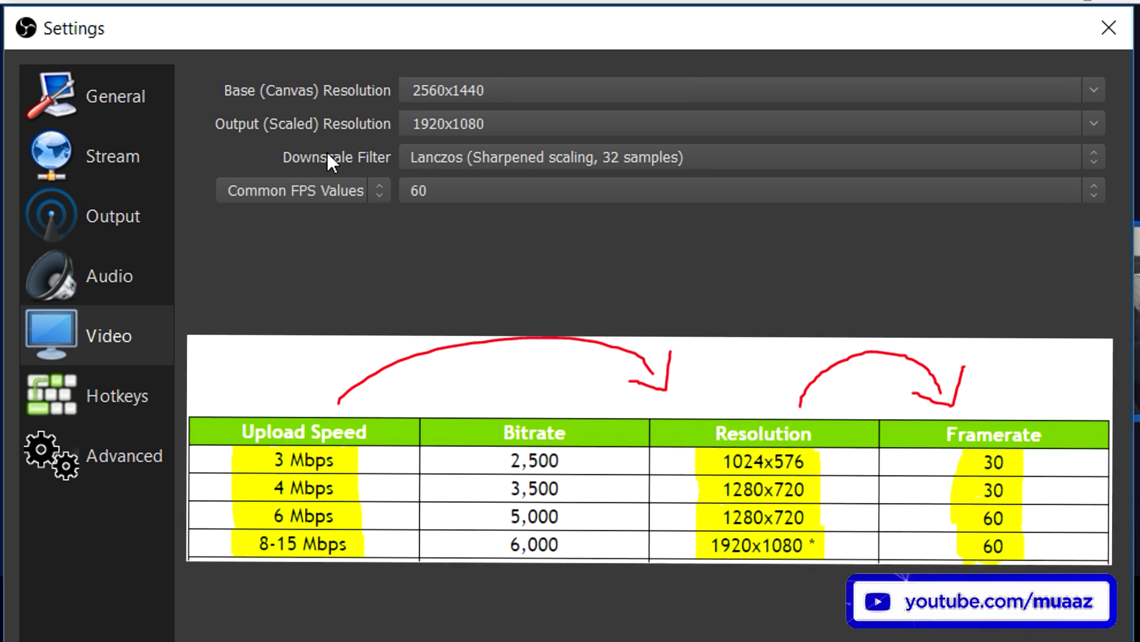
left_click(1091, 123)
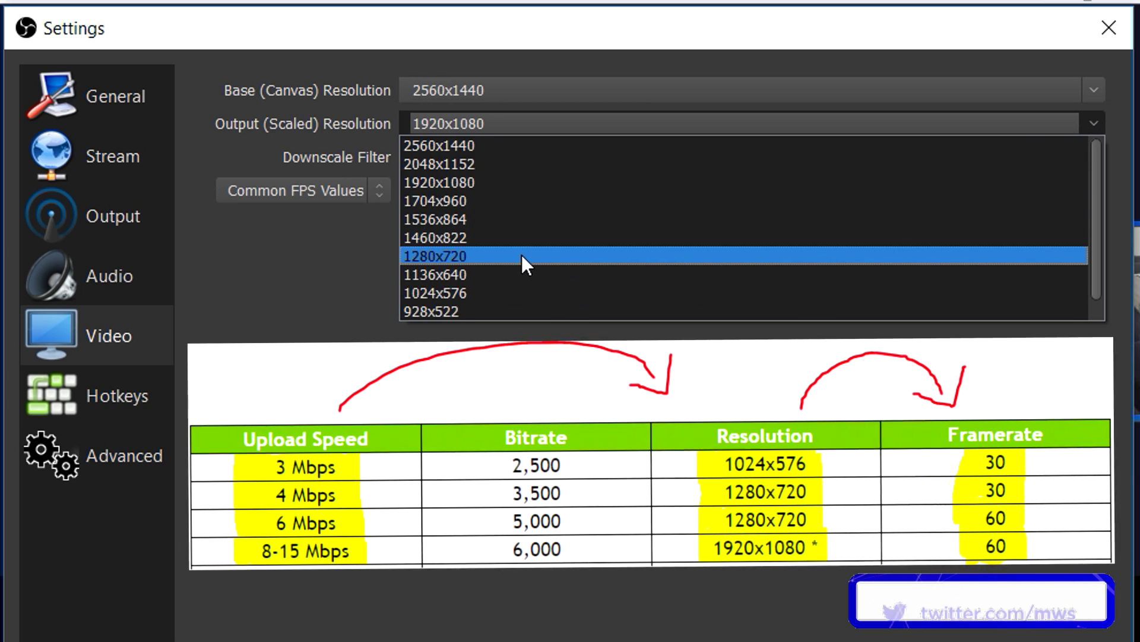
left_click(521, 255)
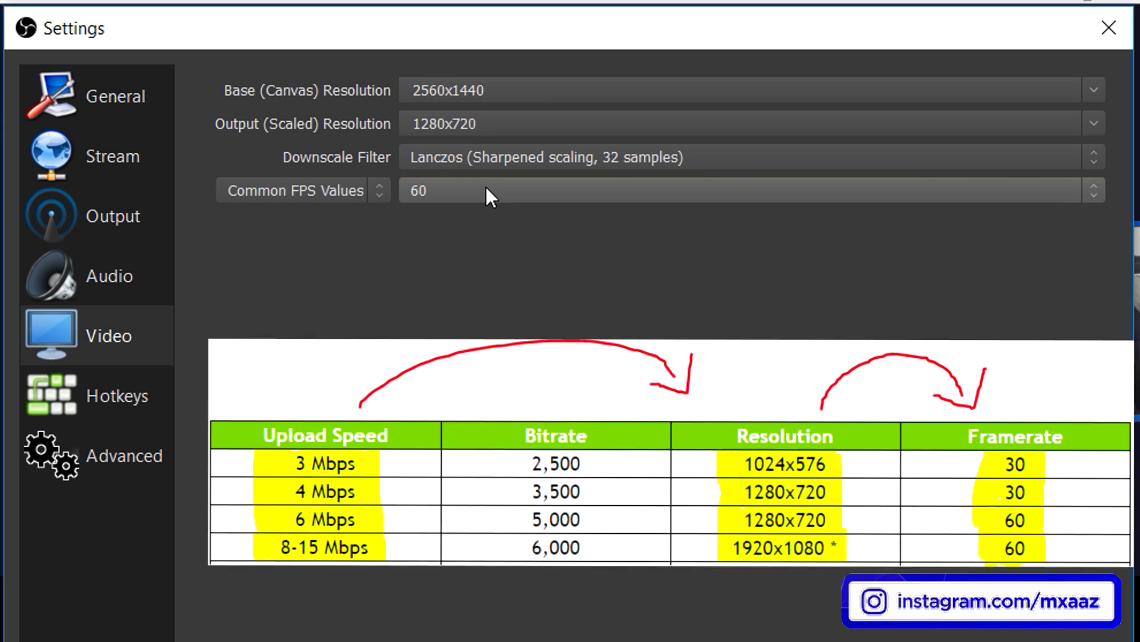
left_click(487, 191)
left_click(448, 287)
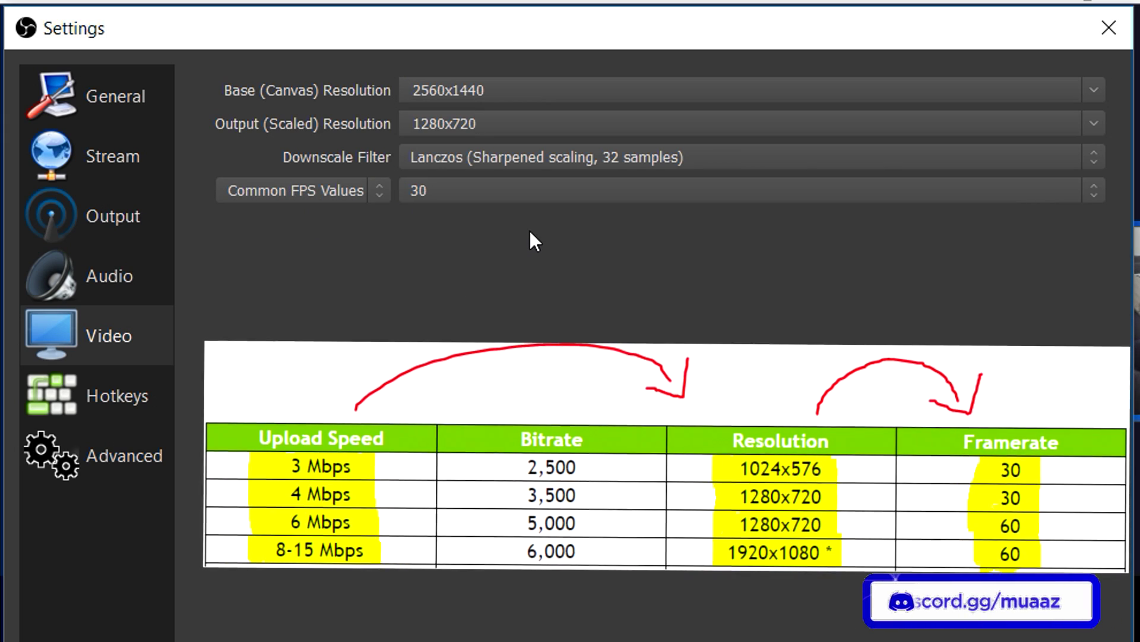
left_click(1094, 124)
left_click(965, 182)
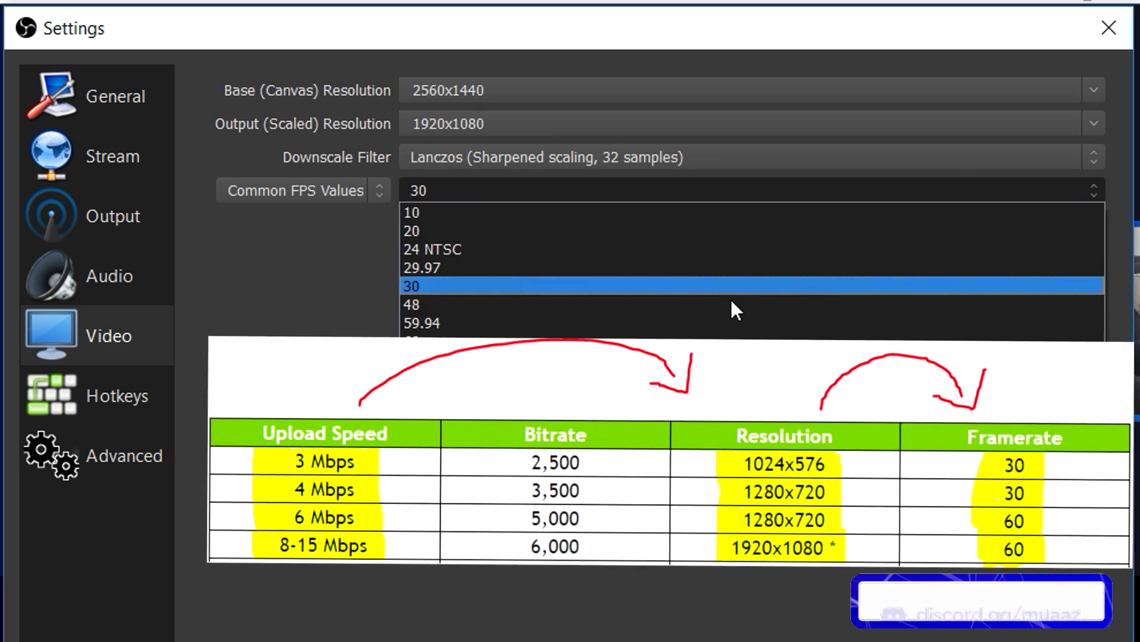
left_click(670, 341)
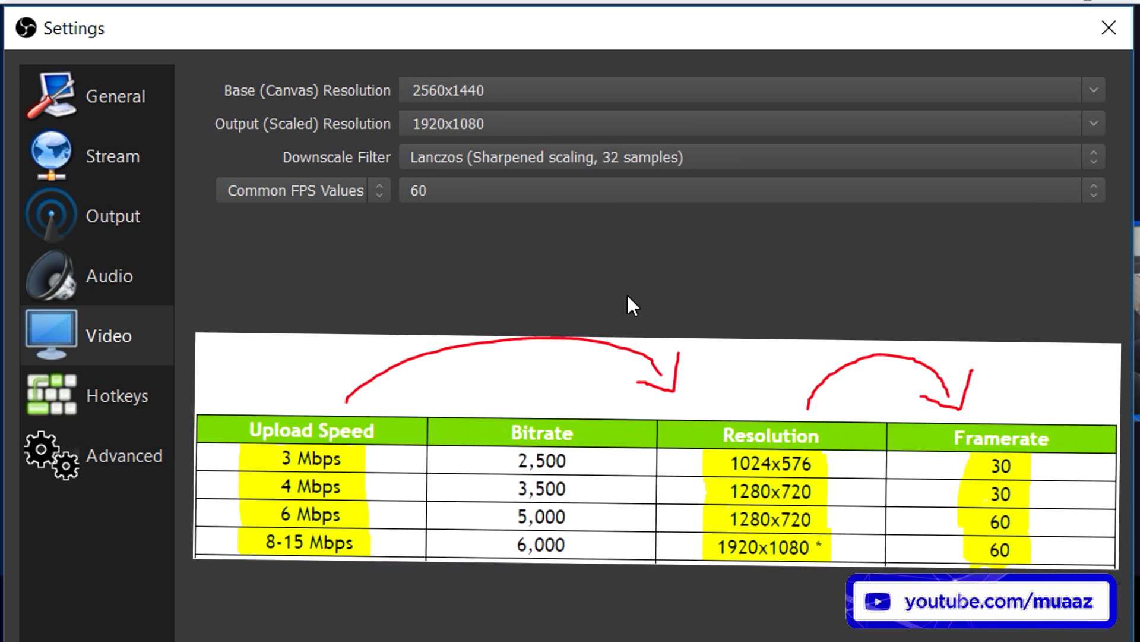
Replace the Output (Scaled) Resolution value with 1600x900
double_click(476, 123)
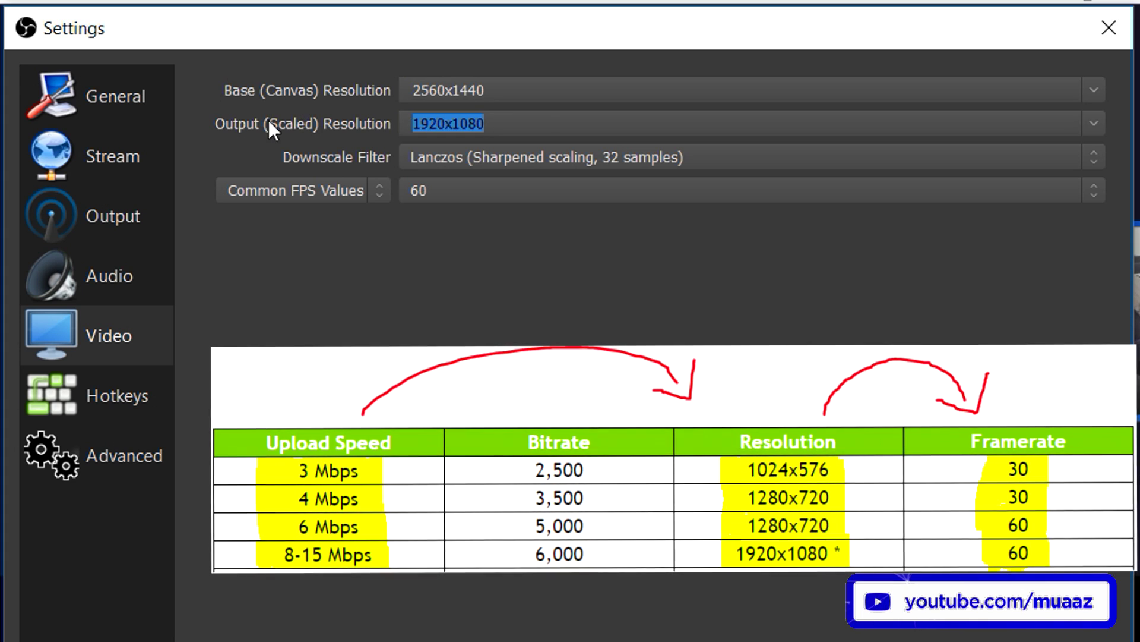
type("16")
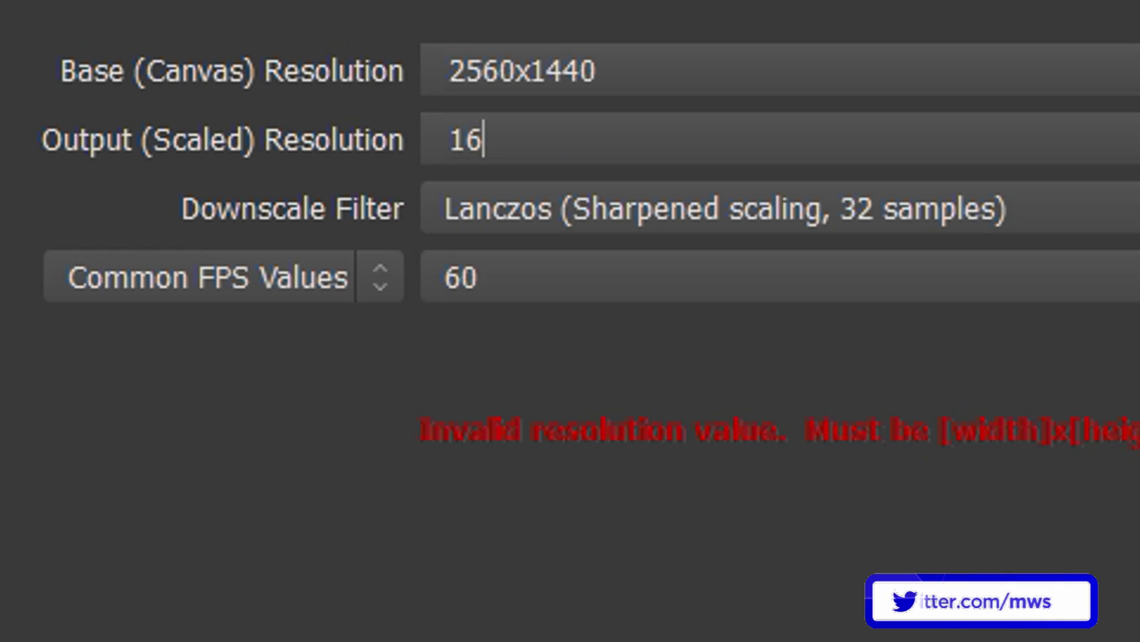
type("00x900")
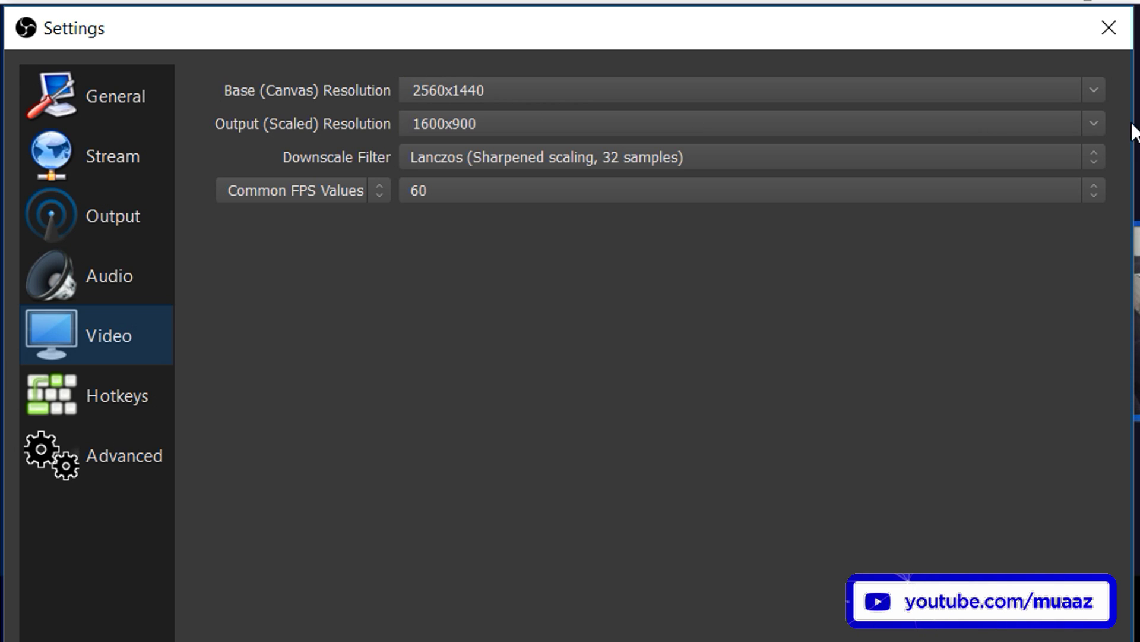
left_click(1093, 122)
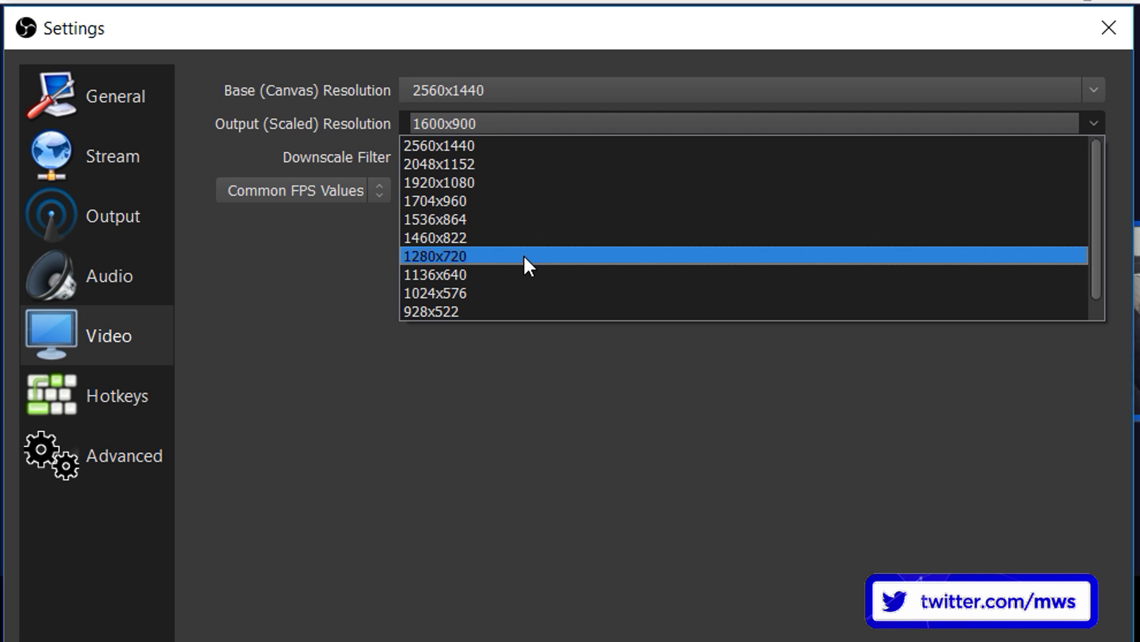
left_click(287, 362)
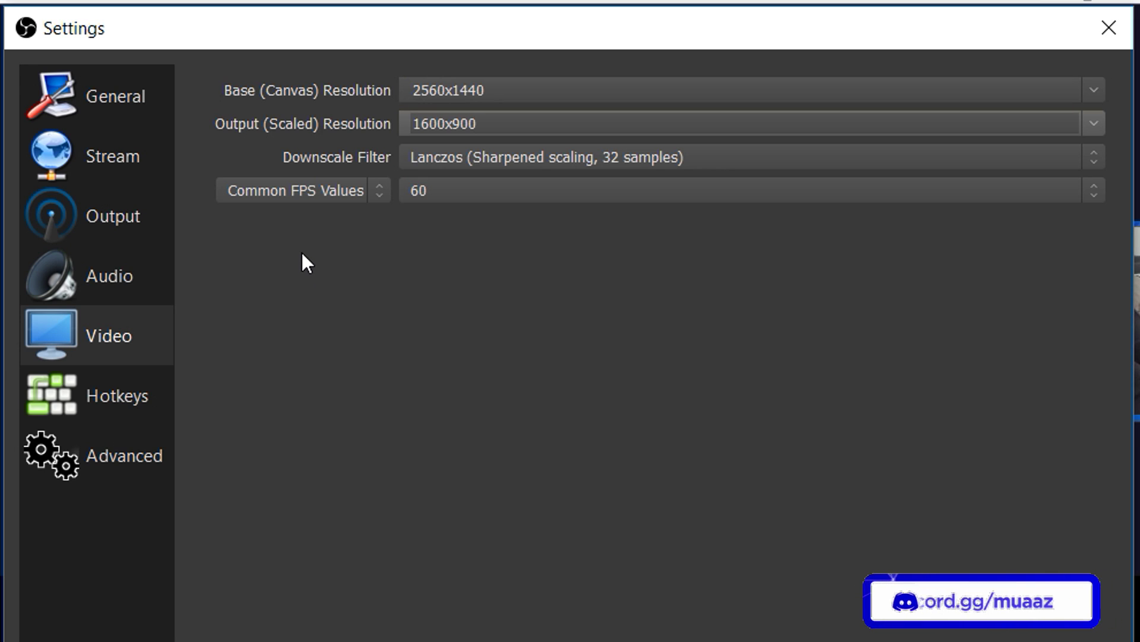
left_click(110, 217)
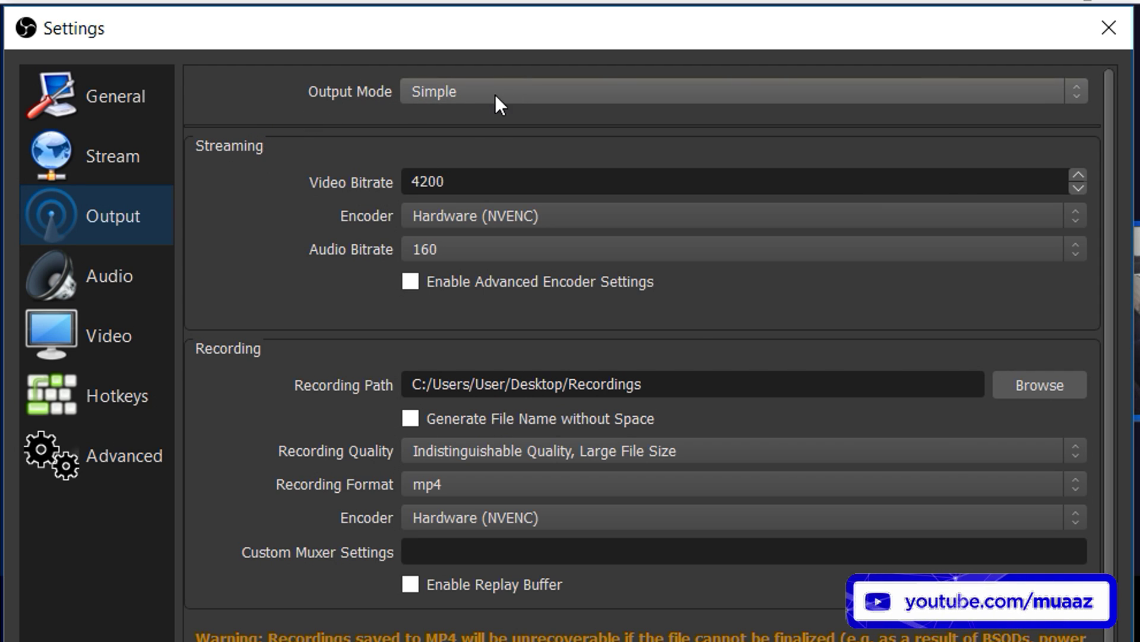
Keep Simple mode and NVENC, set video bitrate to 4500, and enable advanced encoder settings
left_click(468, 89)
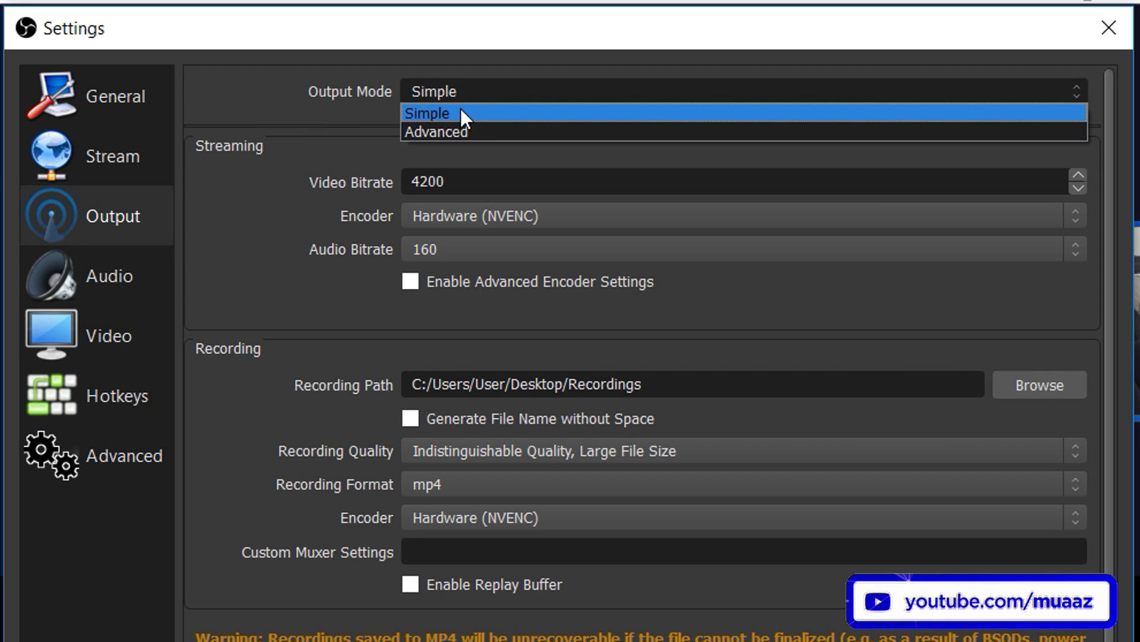
left_click(462, 111)
left_click_drag(527, 181, 386, 177)
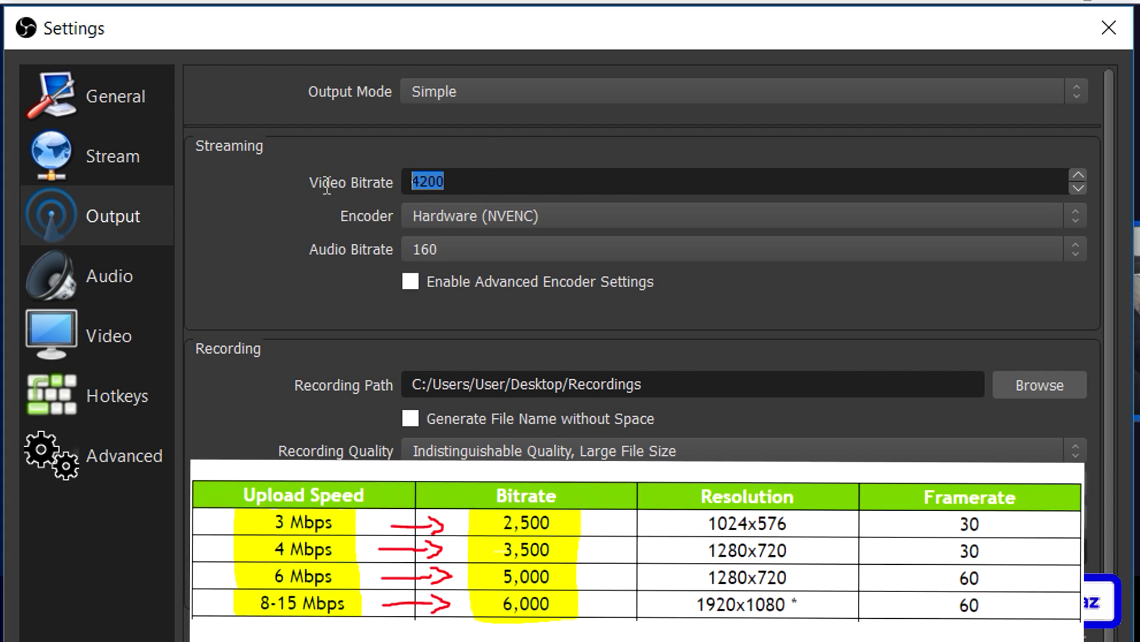
type("4500")
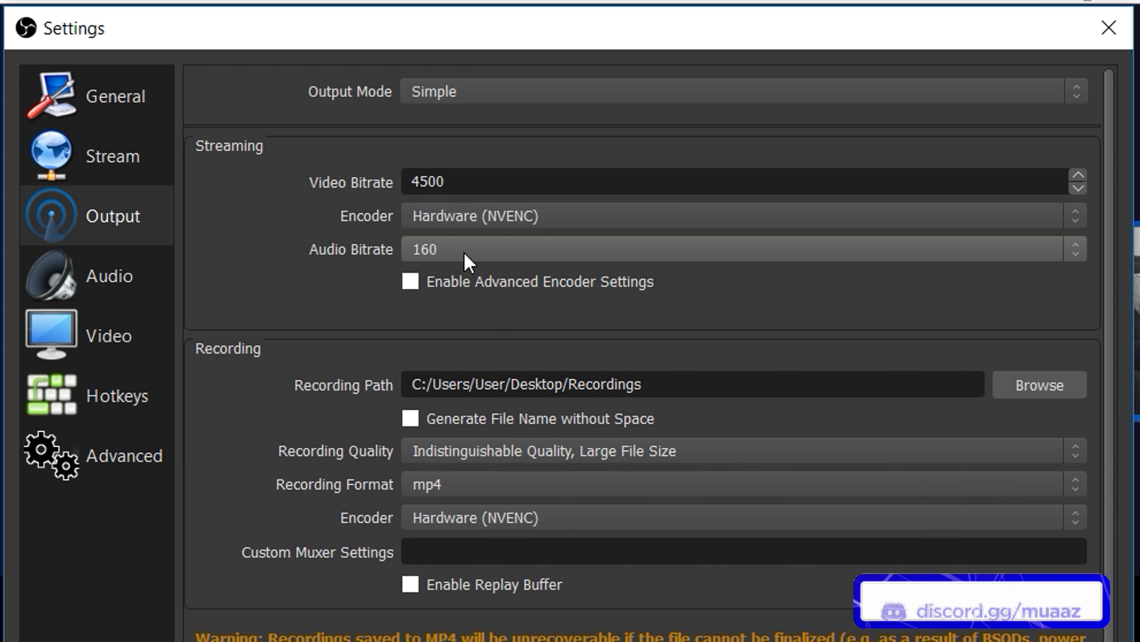
left_click(575, 217)
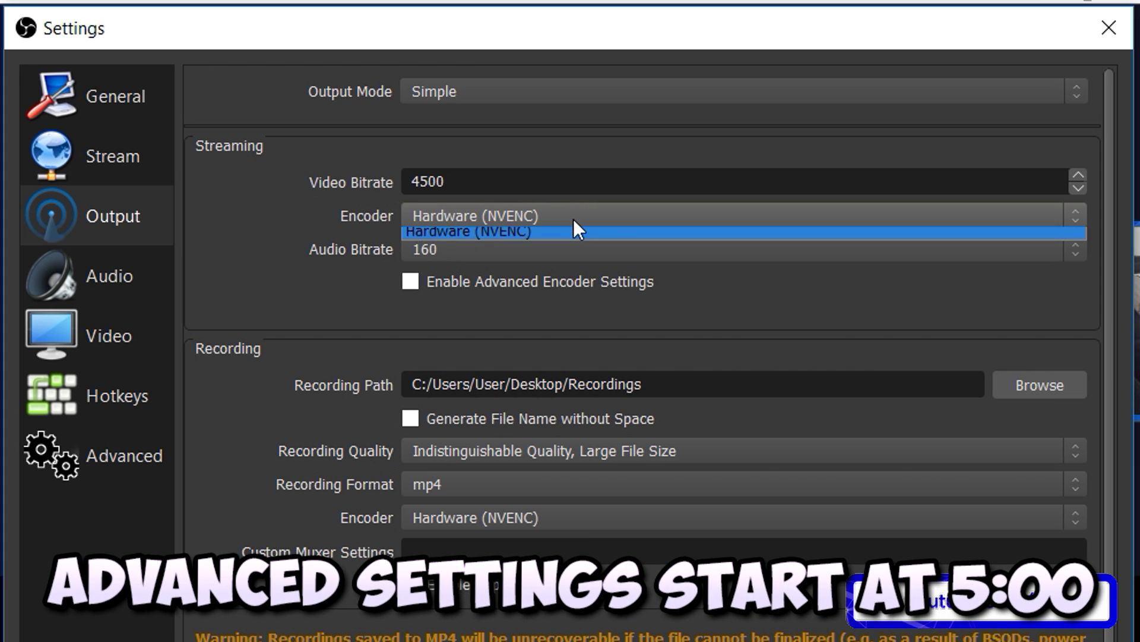
left_click(536, 215)
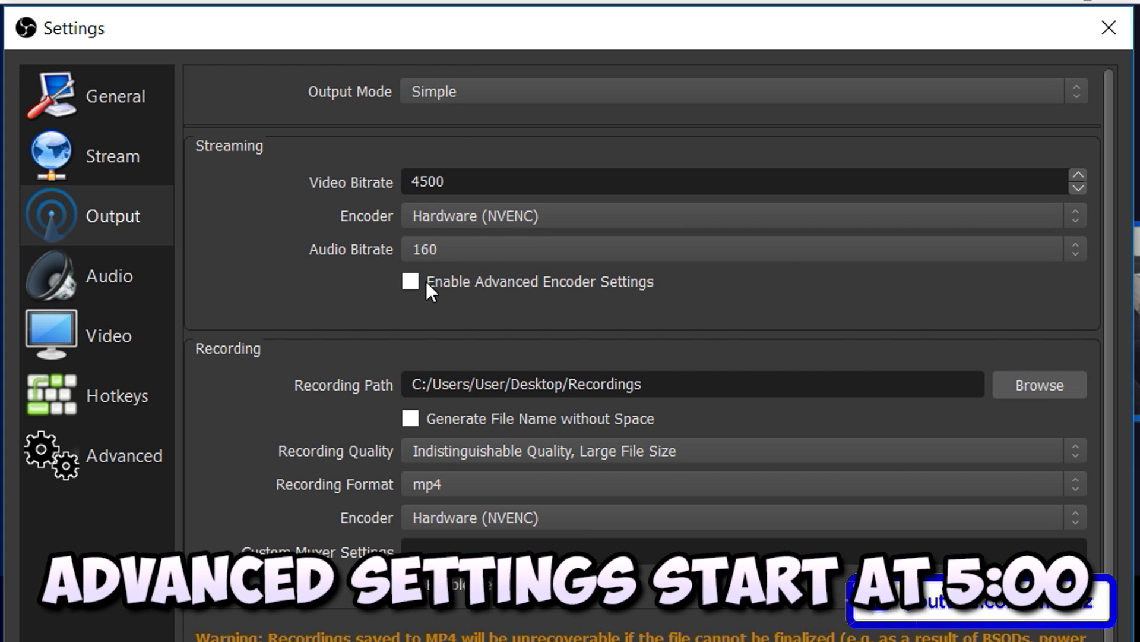
left_click(434, 277)
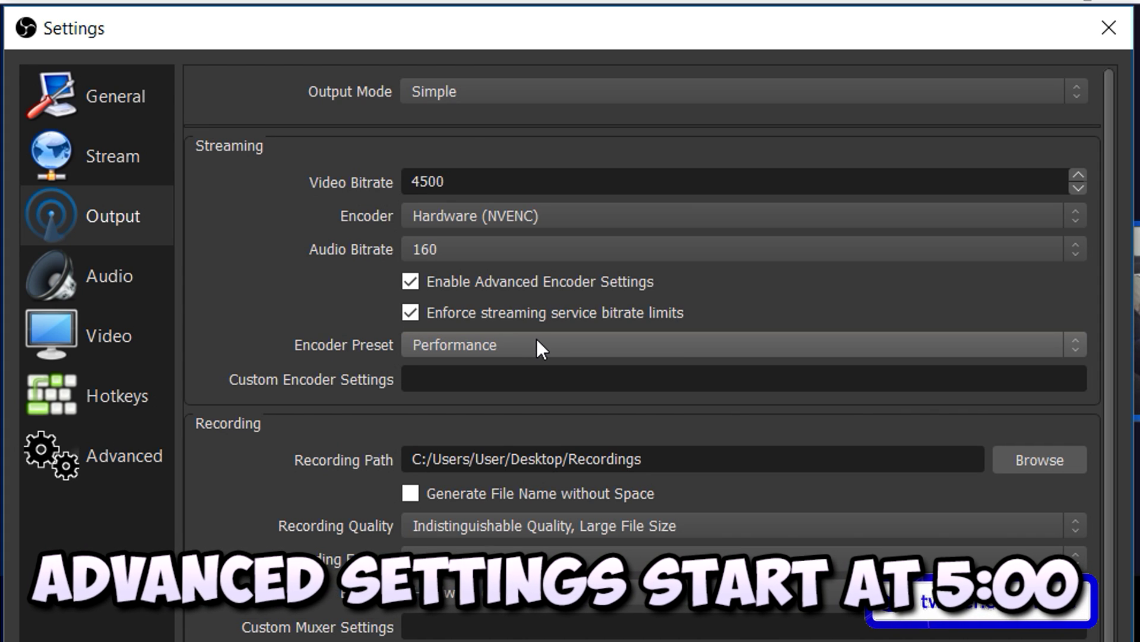
Set the Simple-mode encoder preset to Max Quality
left_click(556, 345)
left_click(560, 367)
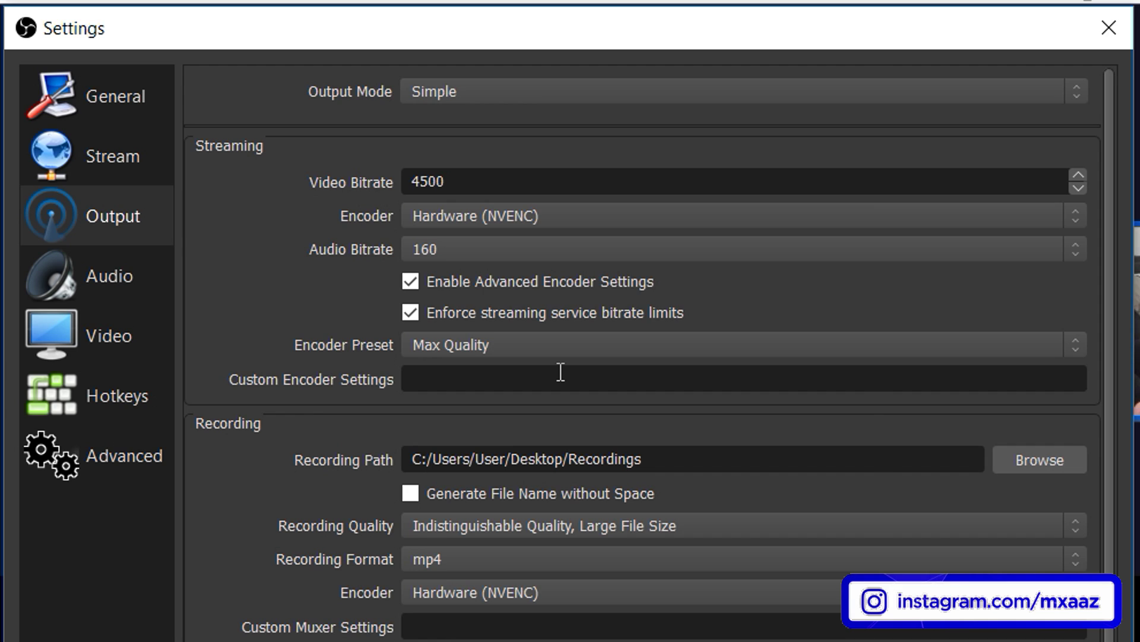
left_click(542, 346)
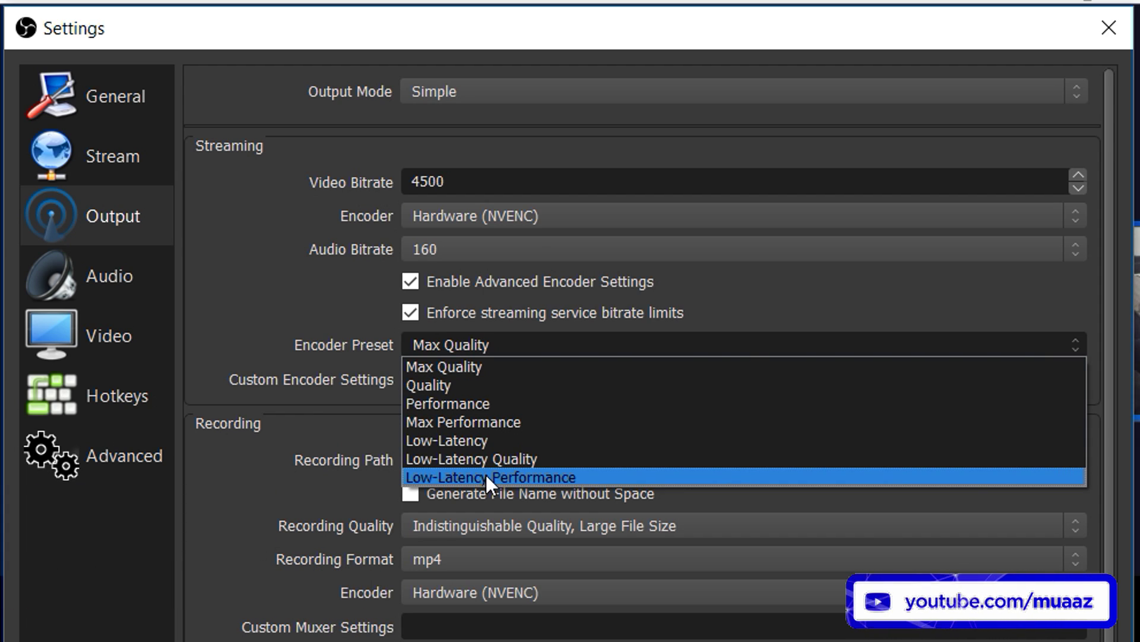
left_click(278, 335)
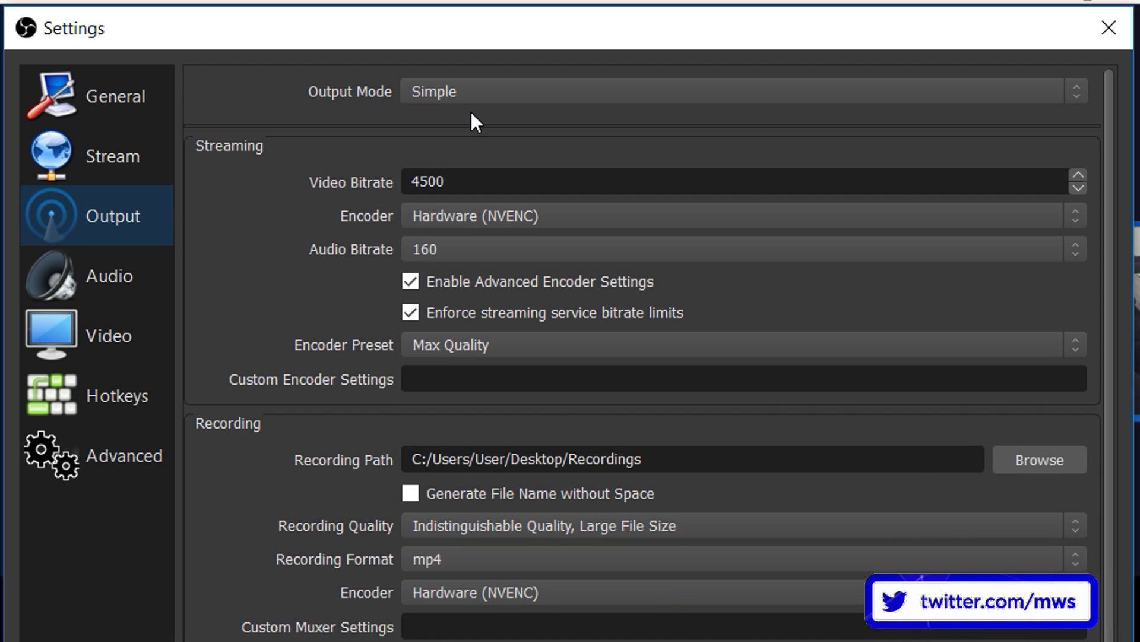
left_click(469, 94)
Switch to Advanced output mode and settle on NVIDIA NVENC H.264 (new) after trying the older NVENC
left_click(465, 127)
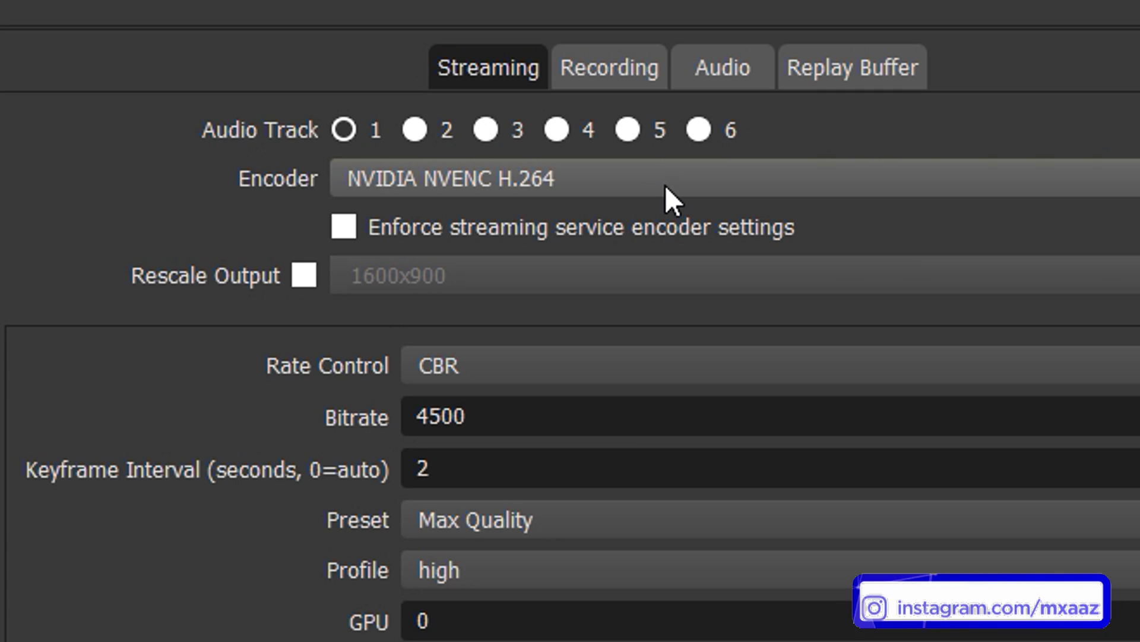
left_click(632, 231)
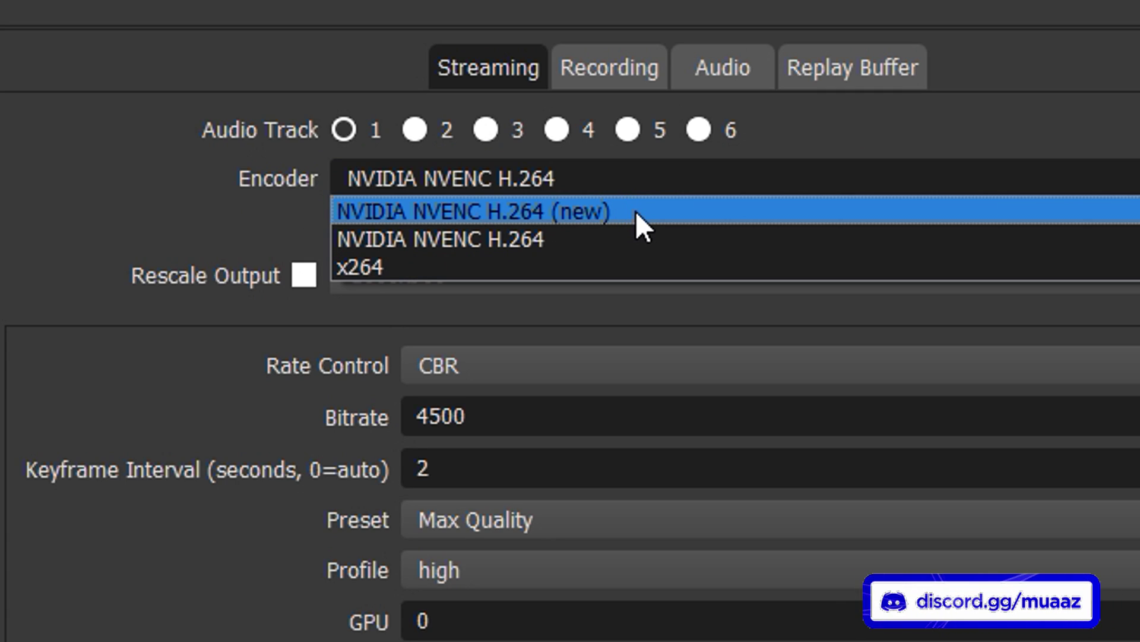
left_click(636, 212)
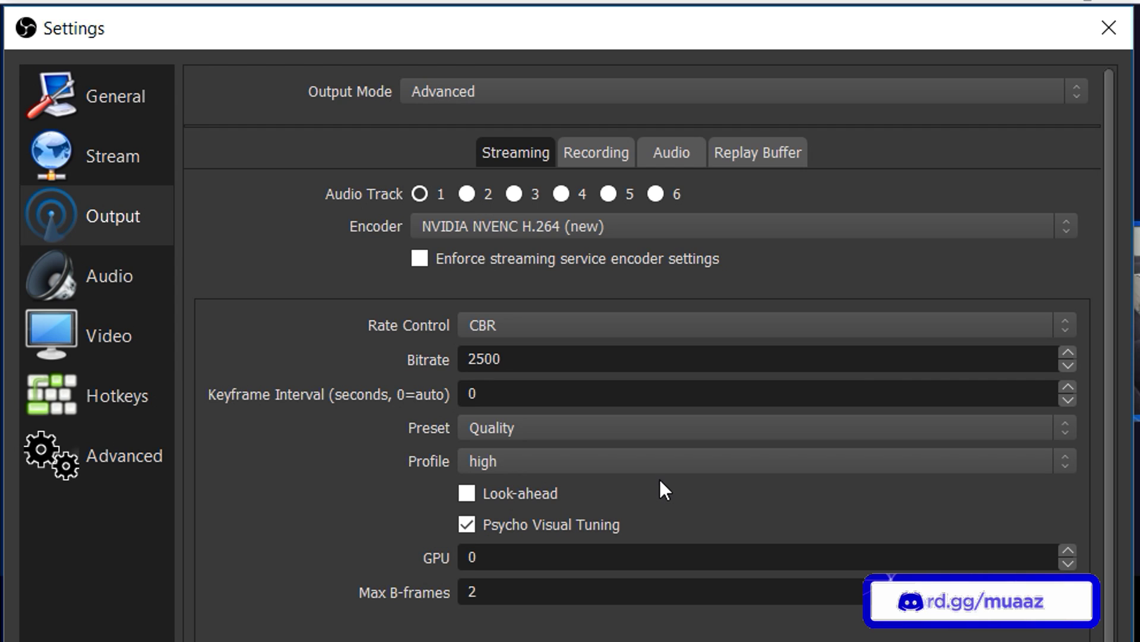
left_click(560, 227)
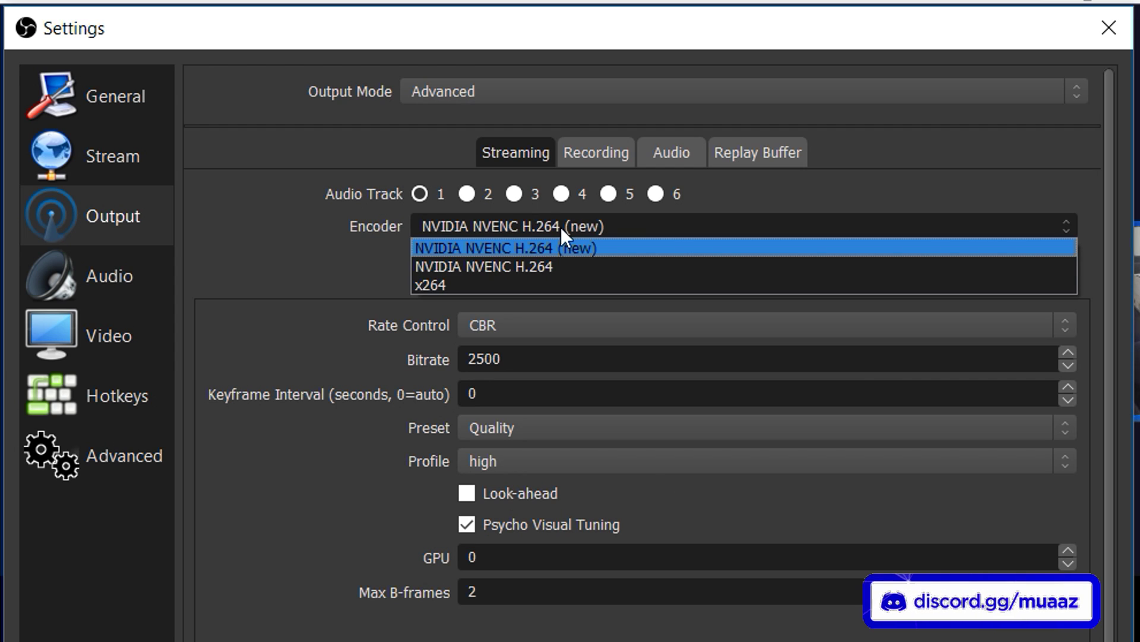
left_click(614, 270)
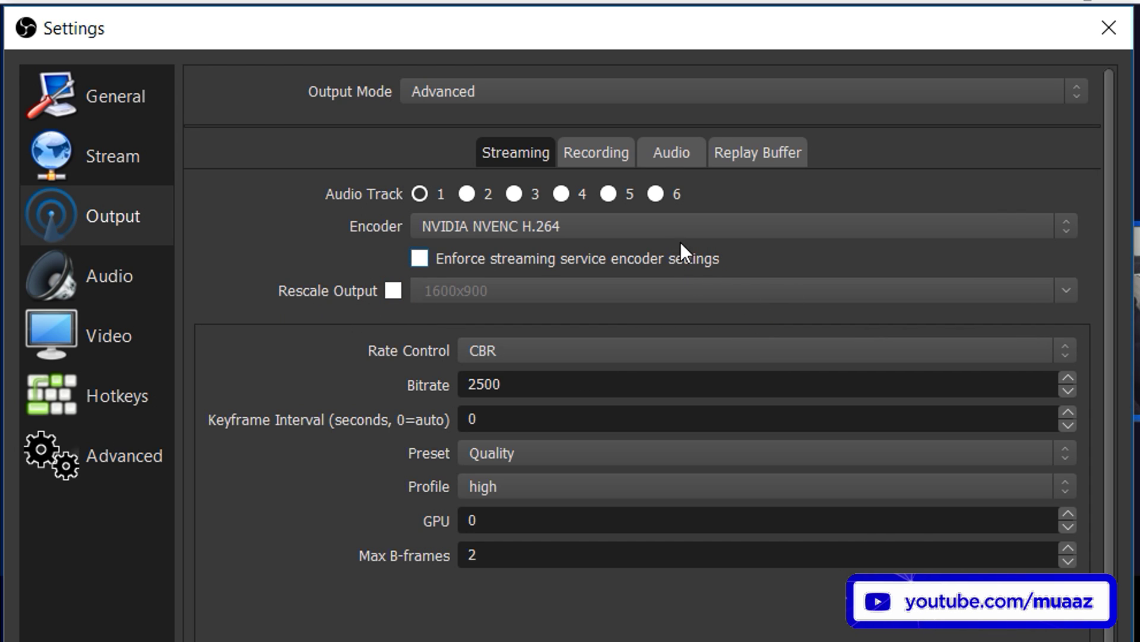
left_click(700, 220)
left_click(662, 244)
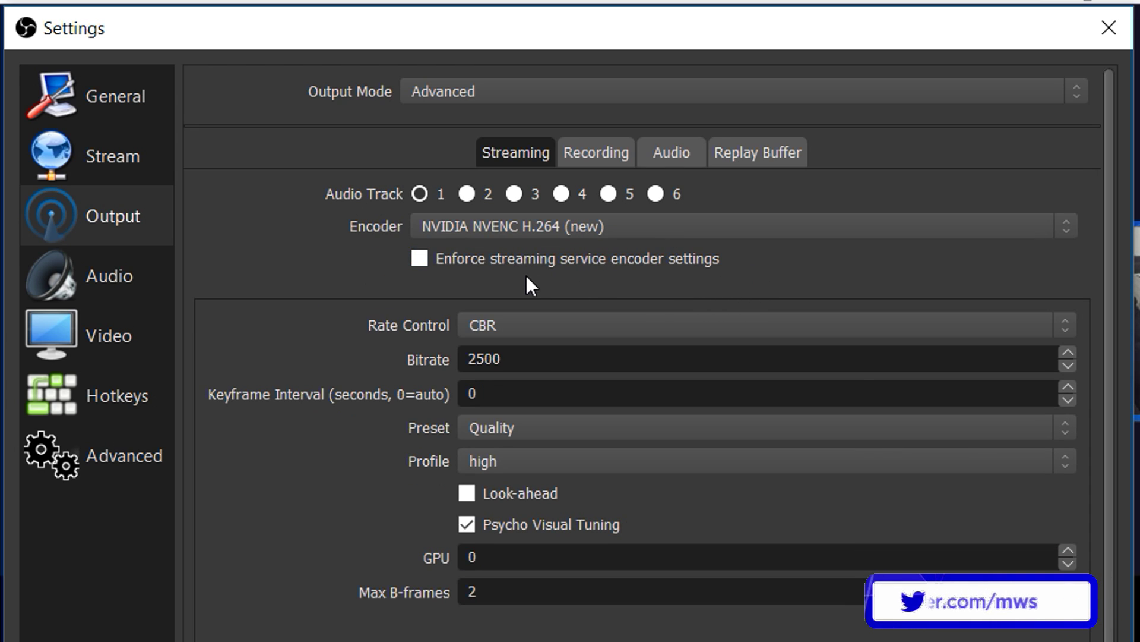
Enforce streaming service encoder settings, keep CBR, and change the bitrate from 2500 to 4500
left_click(618, 261)
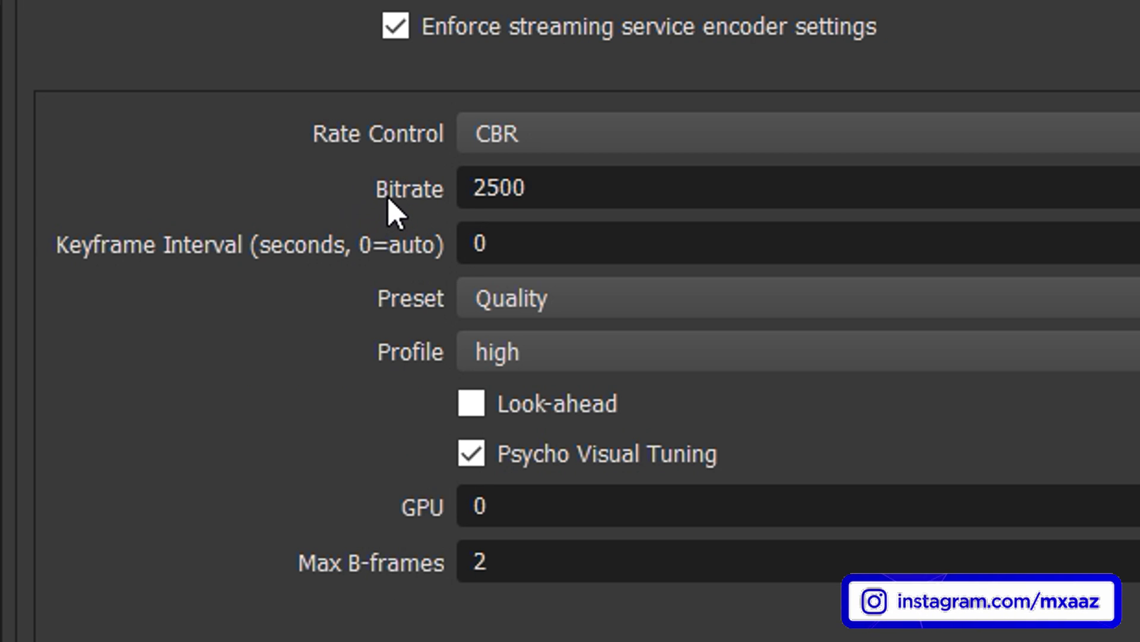
left_click(647, 127)
left_click(560, 85)
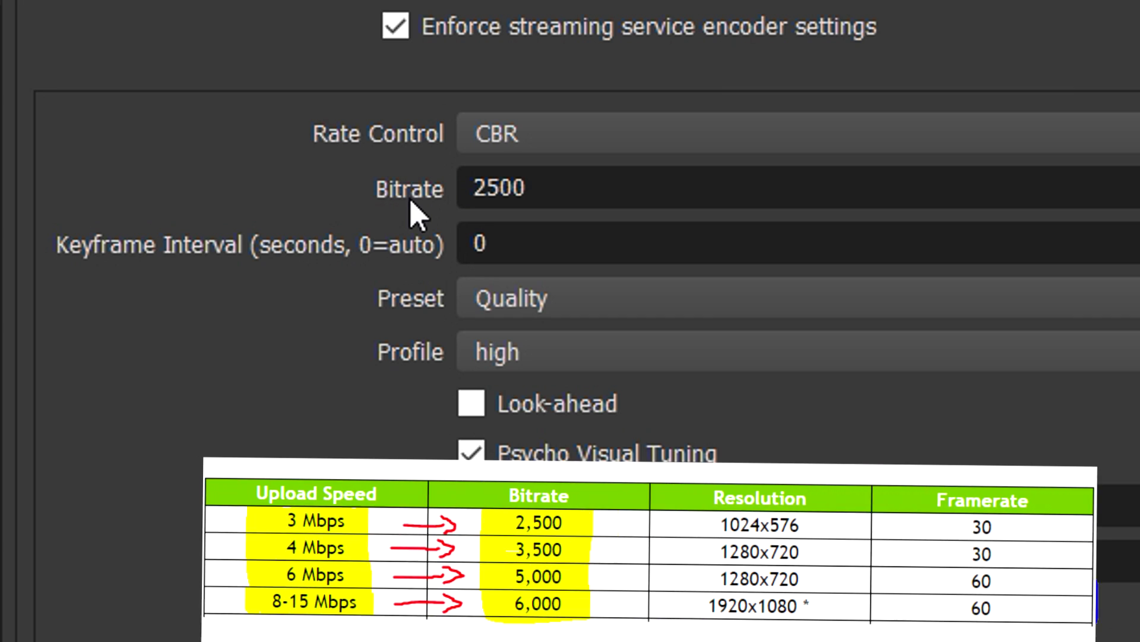
left_click_drag(559, 200, 293, 183)
type("4500")
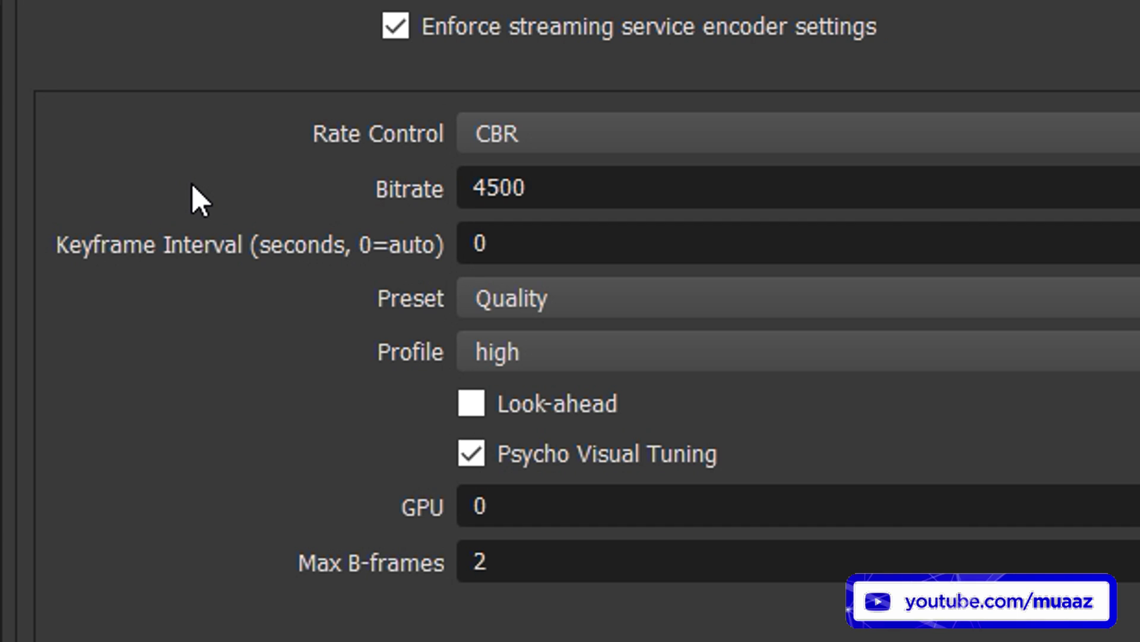
Enter keyframe interval 2 and choose the Max Quality preset for NVENC H.264 (new)
double_click(633, 242)
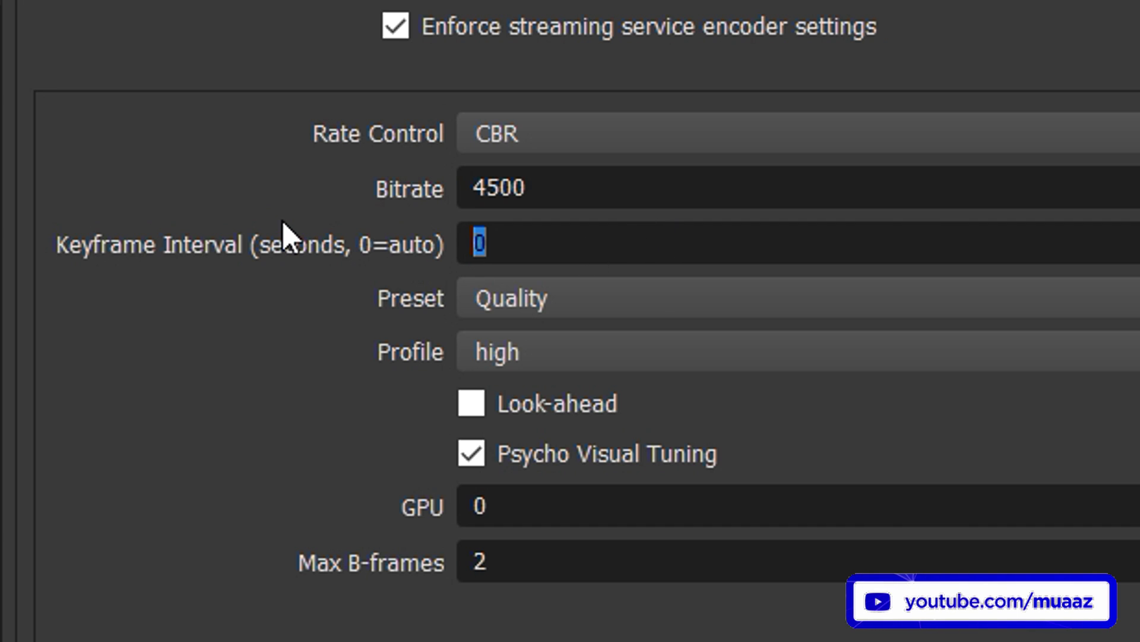
type("2")
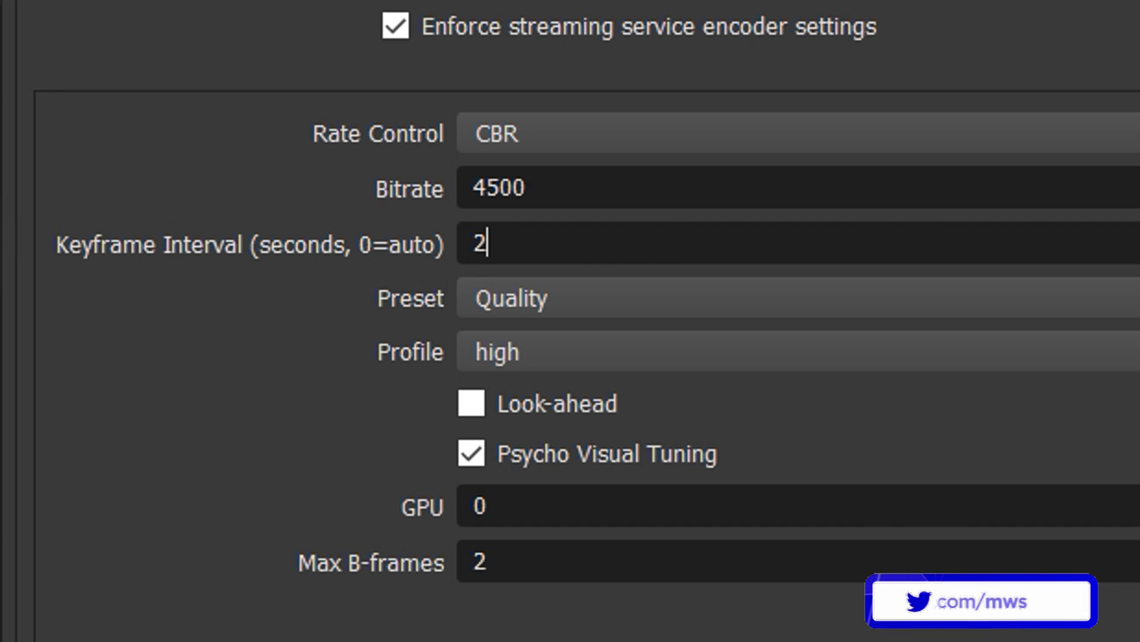
left_click(627, 291)
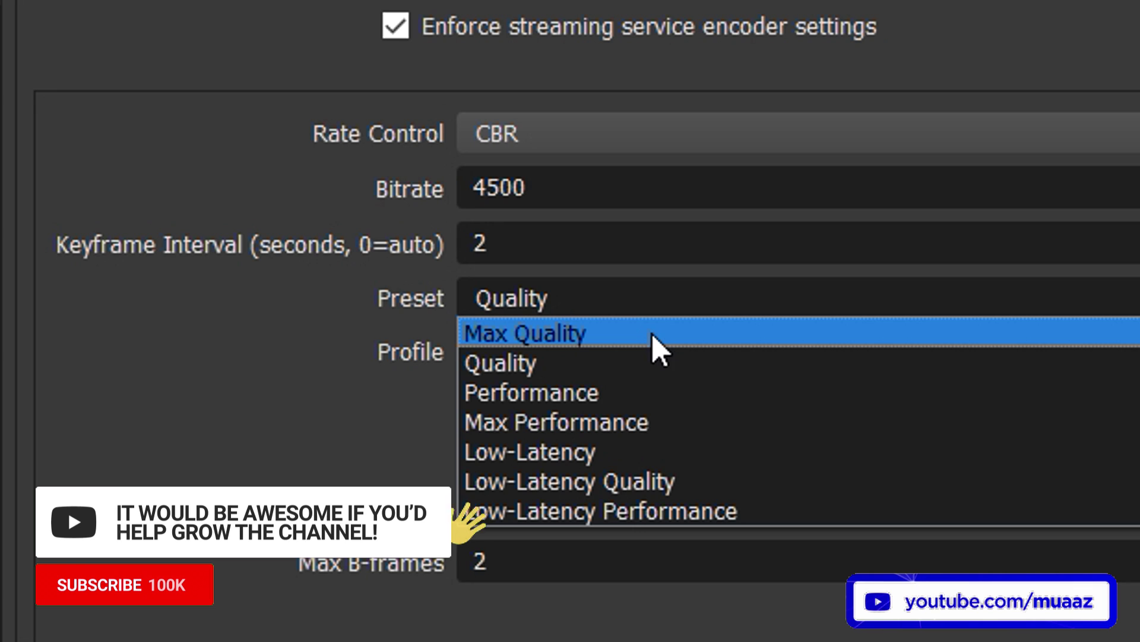
left_click(637, 336)
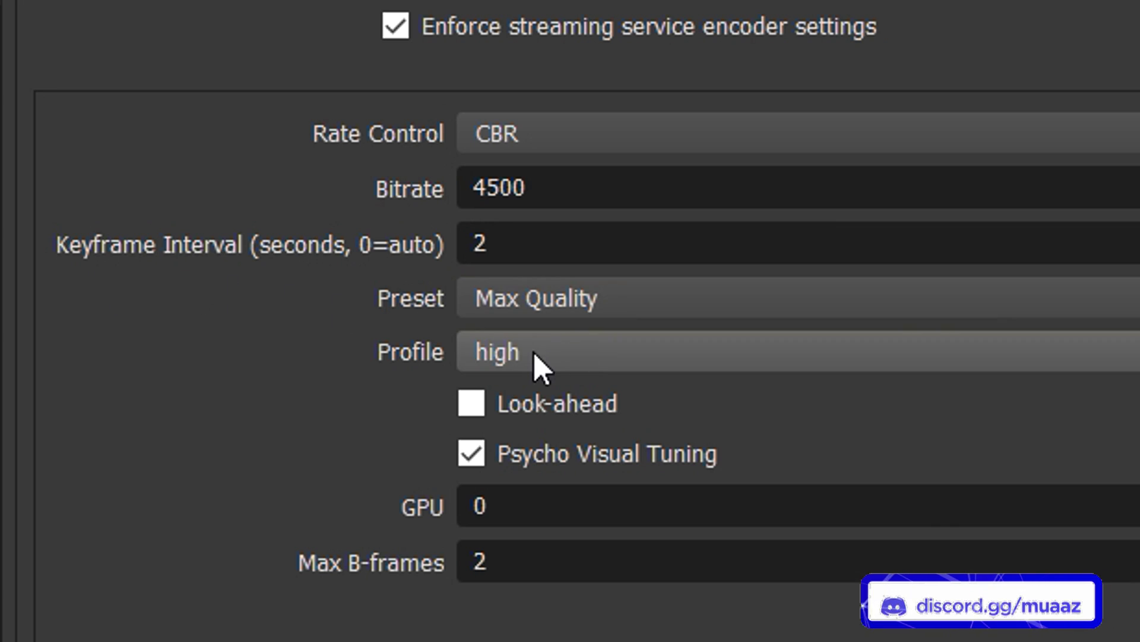
left_click(601, 355)
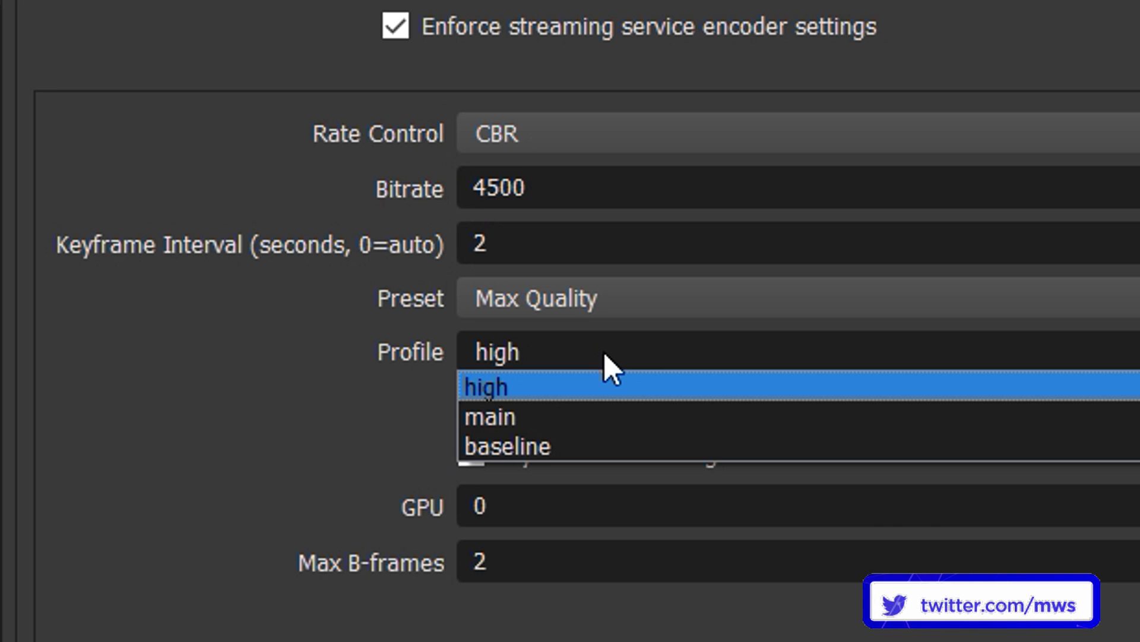
left_click(386, 361)
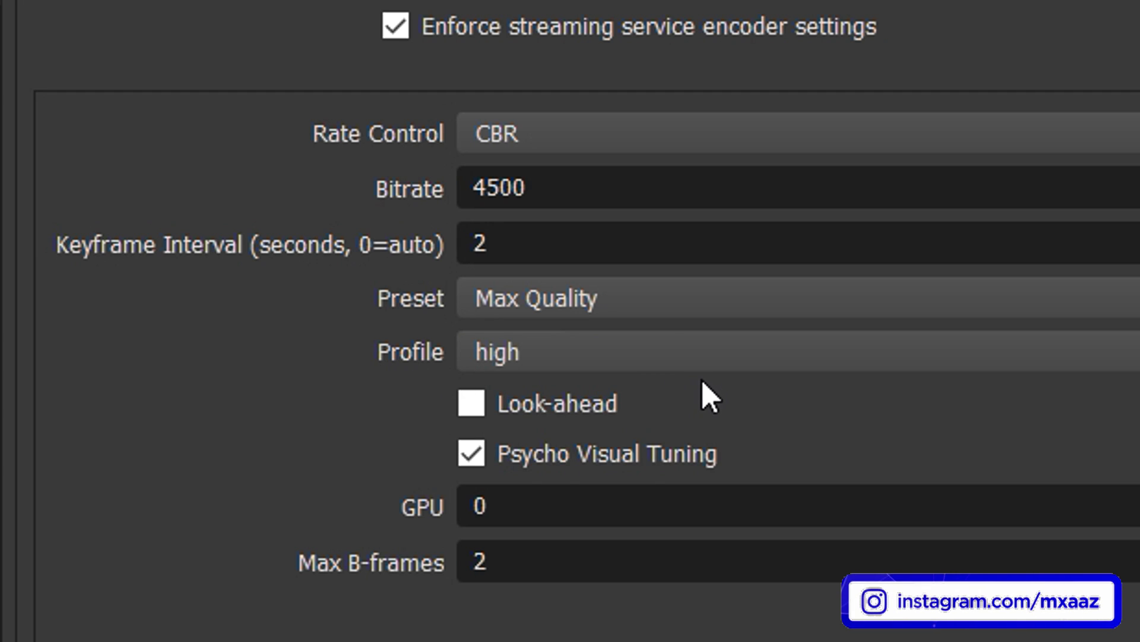
mouse_move(611, 403)
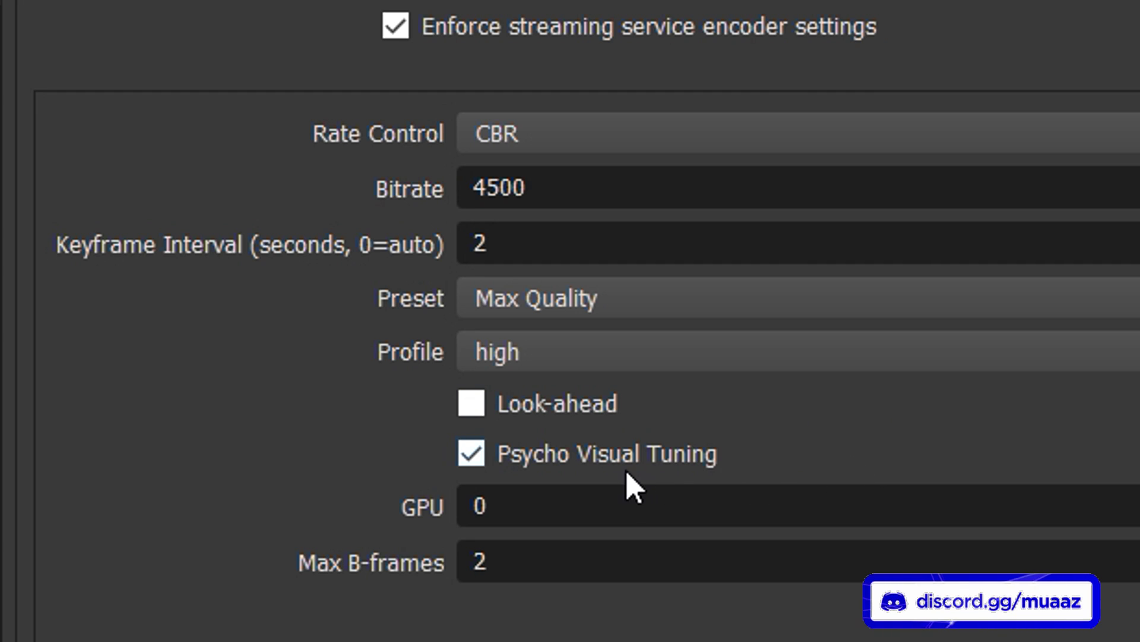
mouse_move(573, 458)
left_click(500, 562)
Leave Max B-frames at 2 and view the Stream page with YouTube / YouTube Gaming
double_click(501, 562)
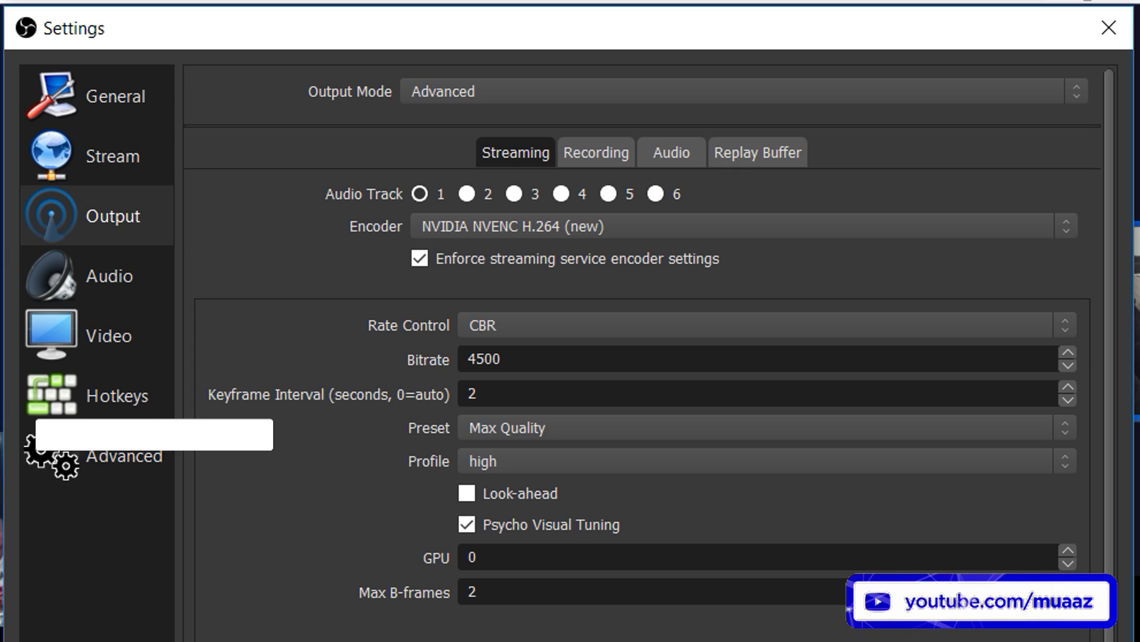
left_click(81, 144)
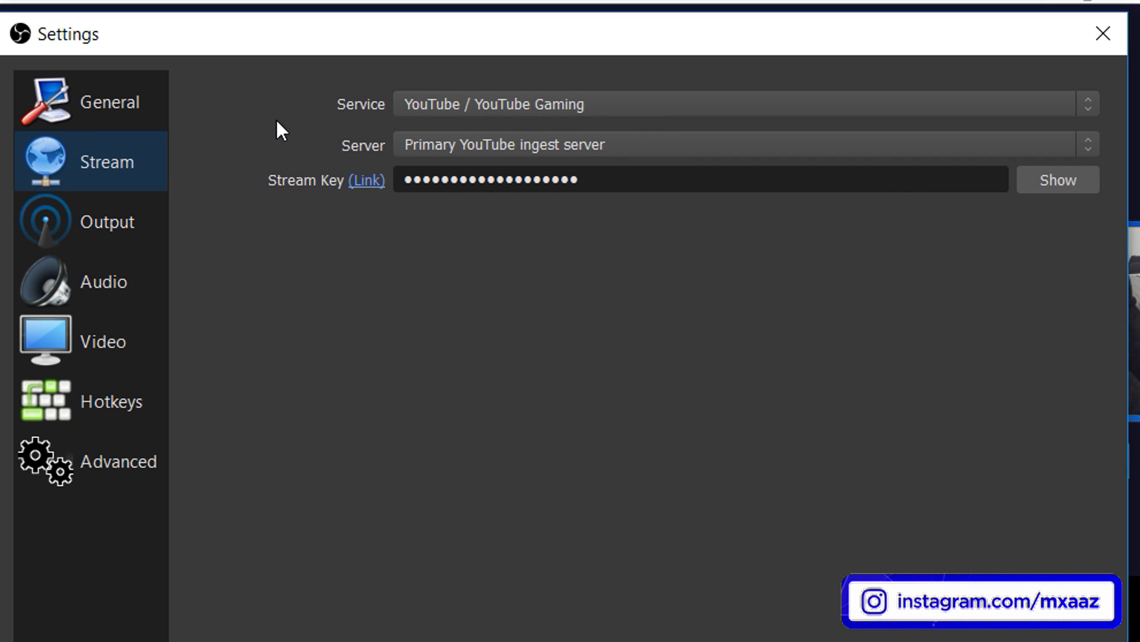
Review the Audio page, then the Advanced page (Direct3D 11 renderer, NV12, 601 Partial)
left_click(76, 279)
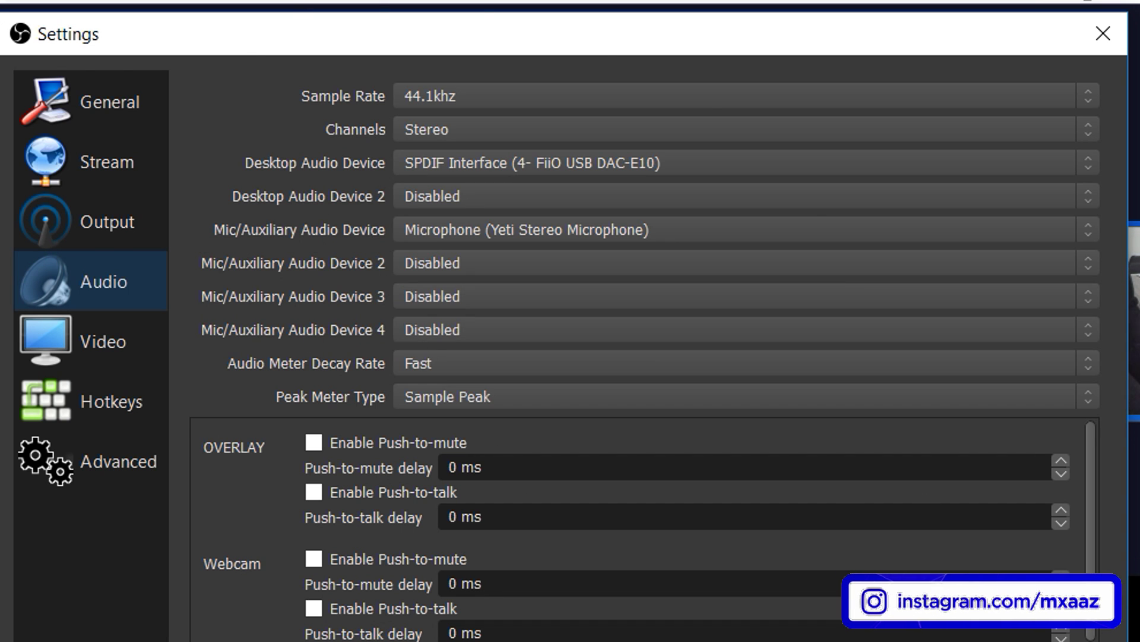
left_click(96, 478)
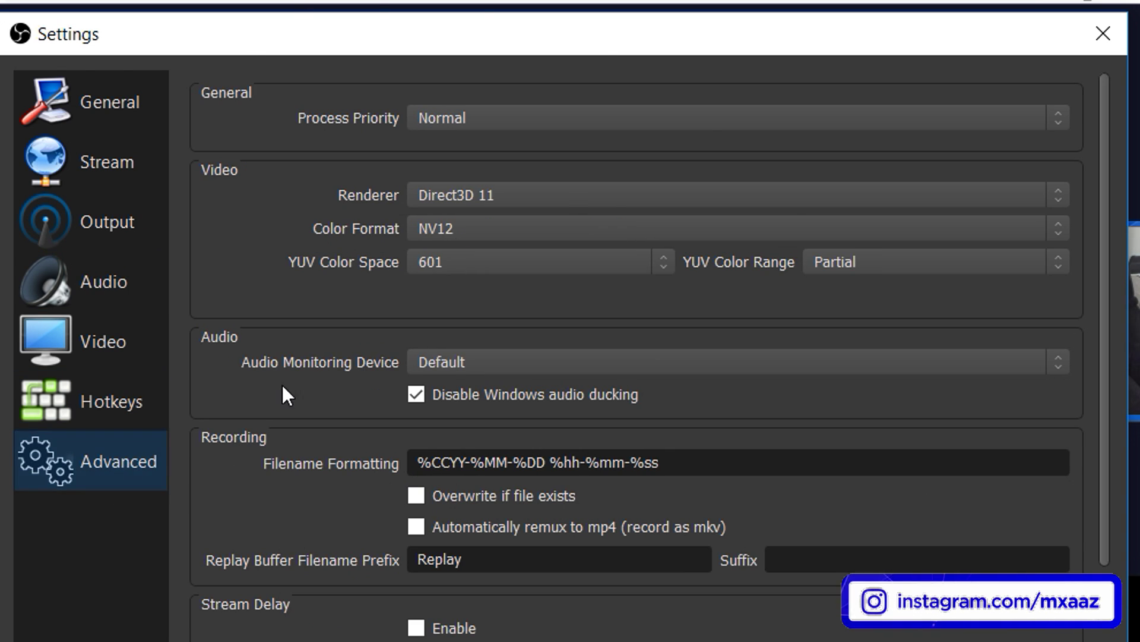